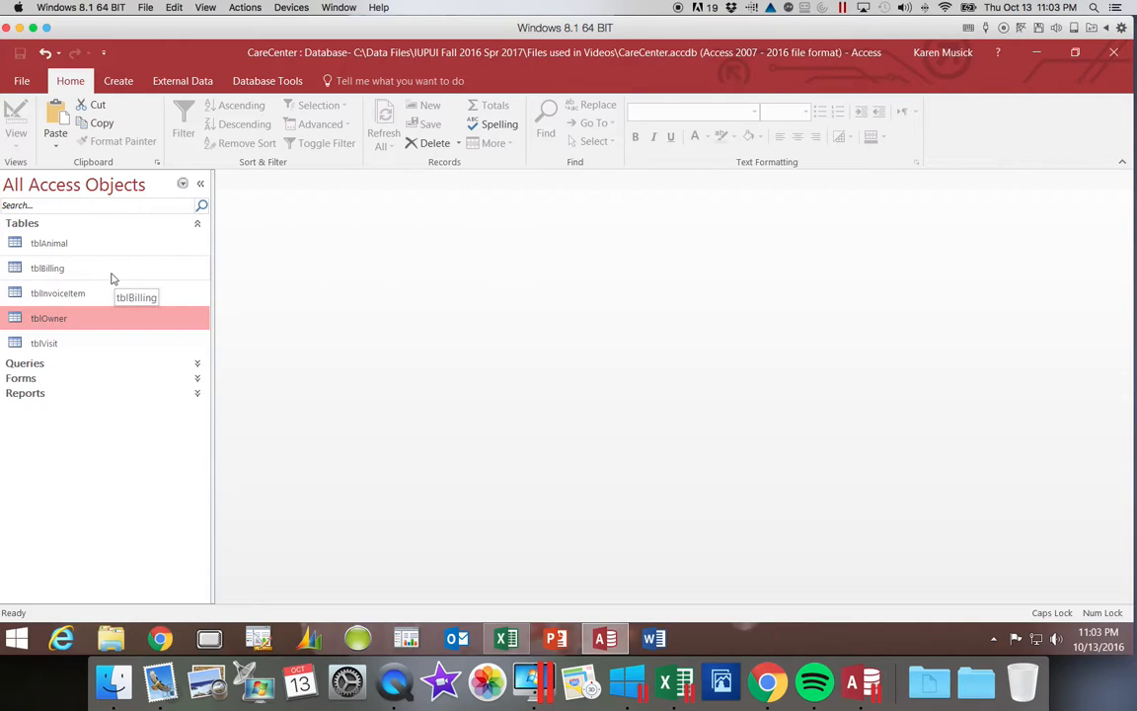
# Open the tblBilling table and switch it to Design View.
pyautogui.doubleClick(107, 269)
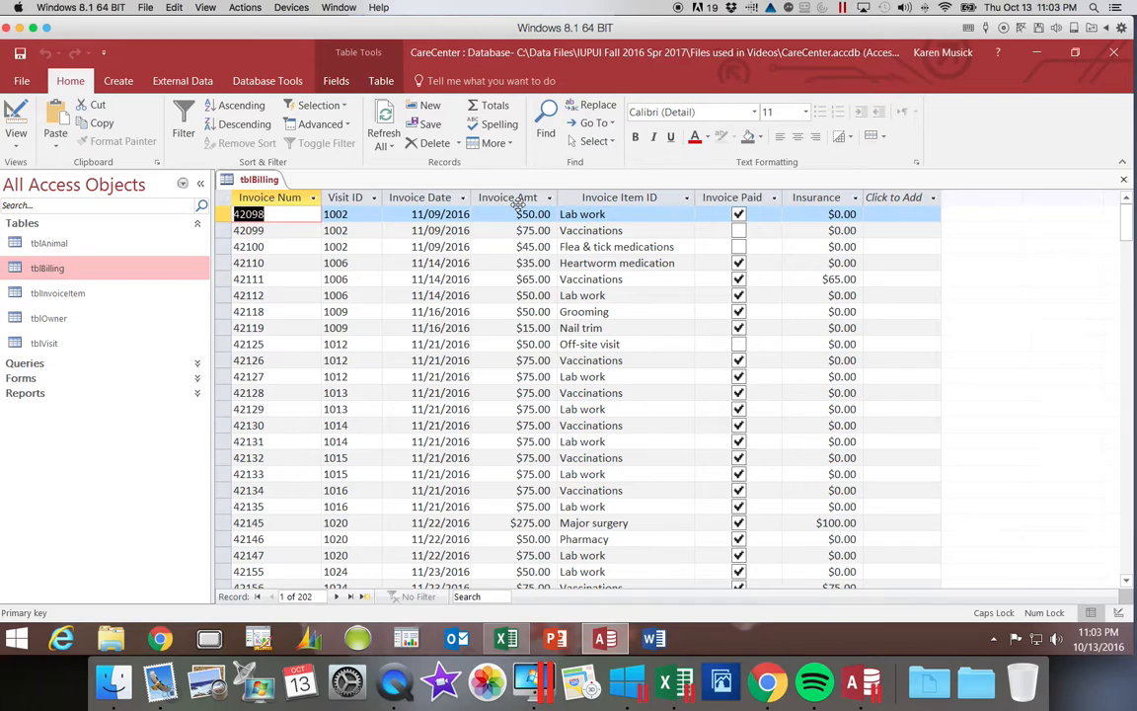
pyautogui.click(16, 144)
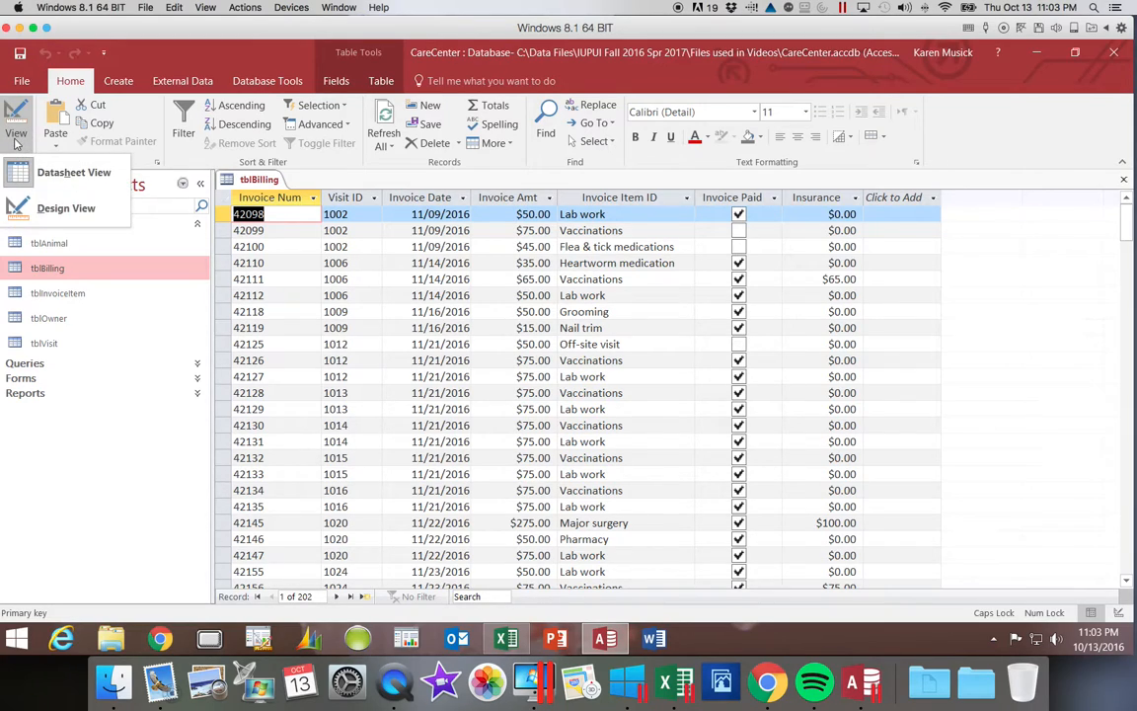
pyautogui.click(47, 212)
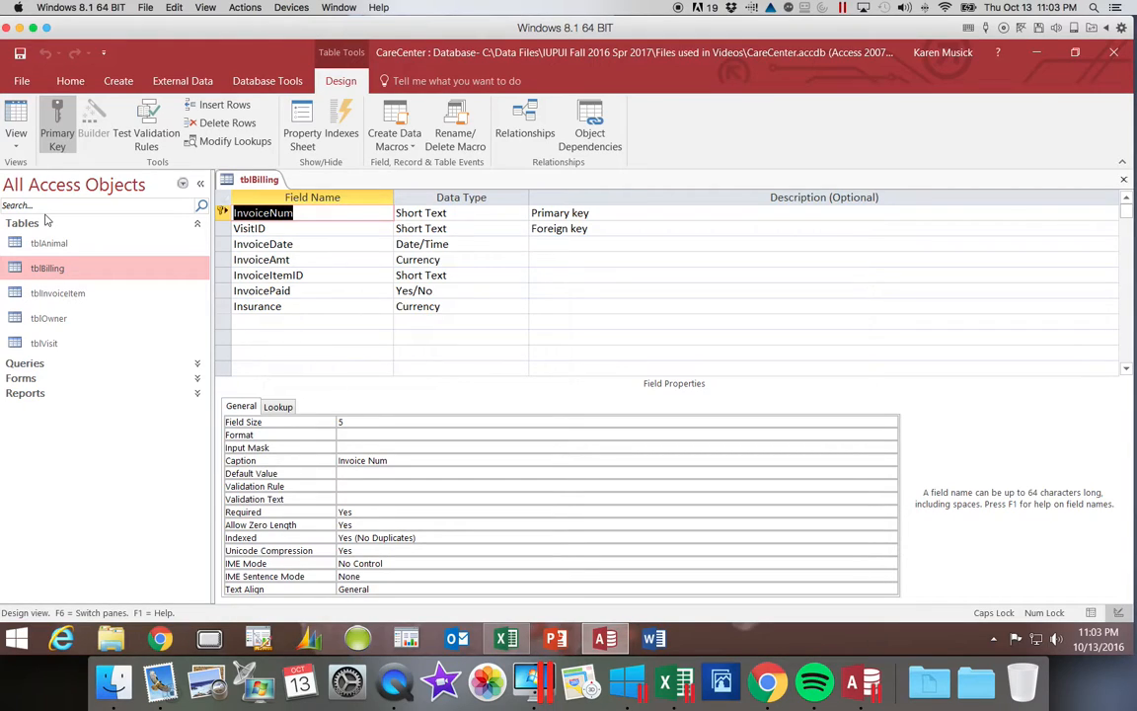
# Set the validation rule of the InvoiceAmt field to >5.
pyautogui.click(241, 260)
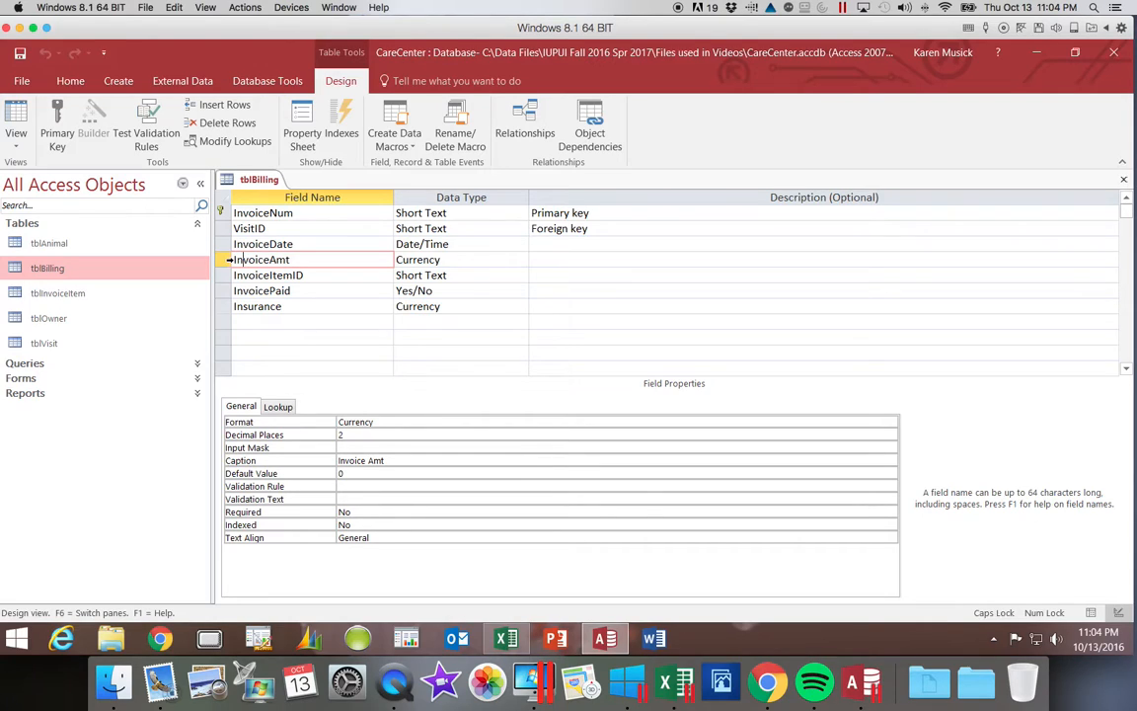
pyautogui.click(226, 260)
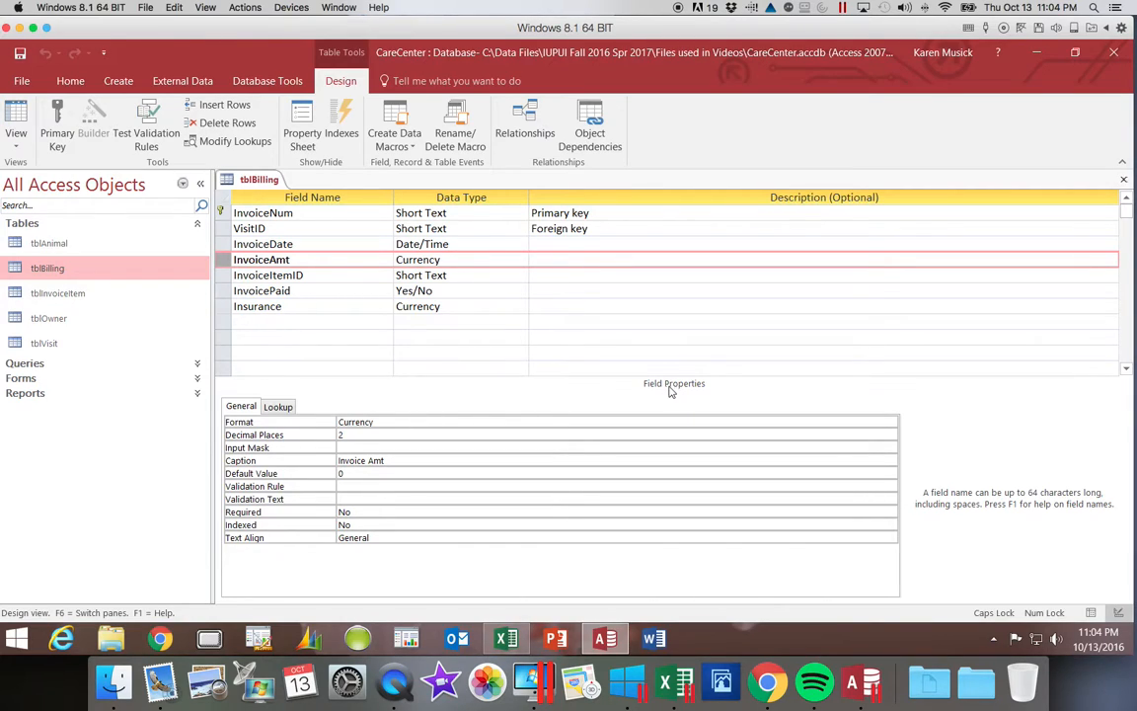
pyautogui.click(364, 484)
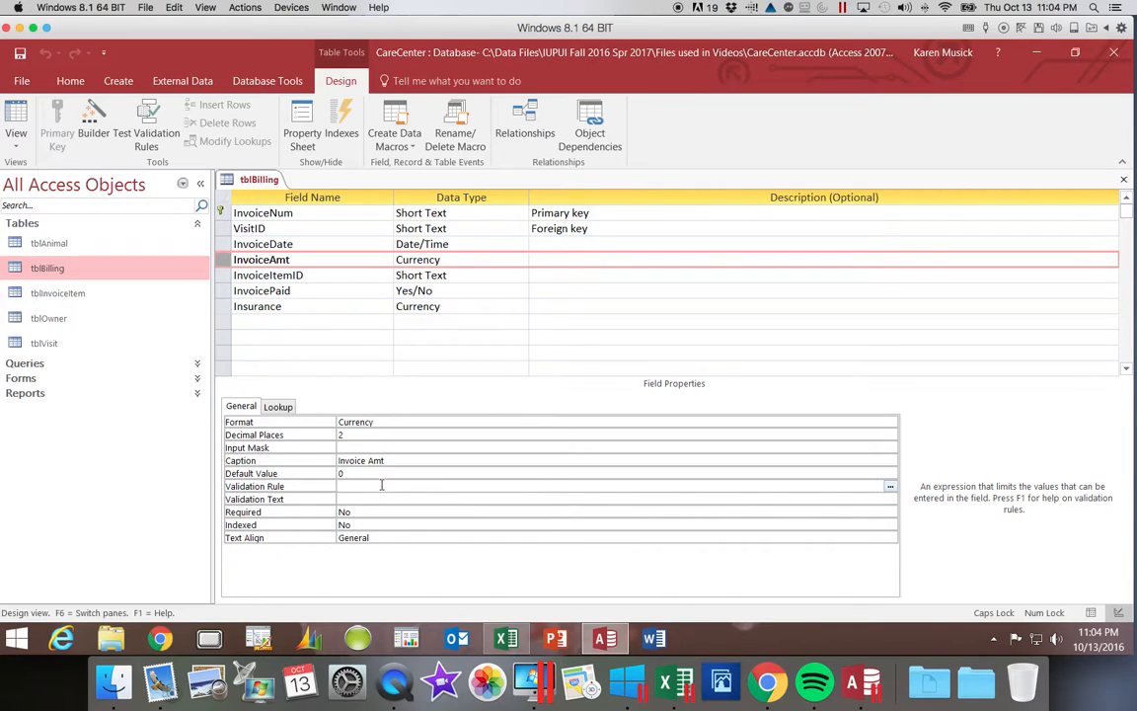
pyautogui.write('>5')
# Set InvoiceAmt's validation text to "Invoice amounts must be greater than 5" and save the table, testing existing data against the new rule.
pyautogui.click(392, 499)
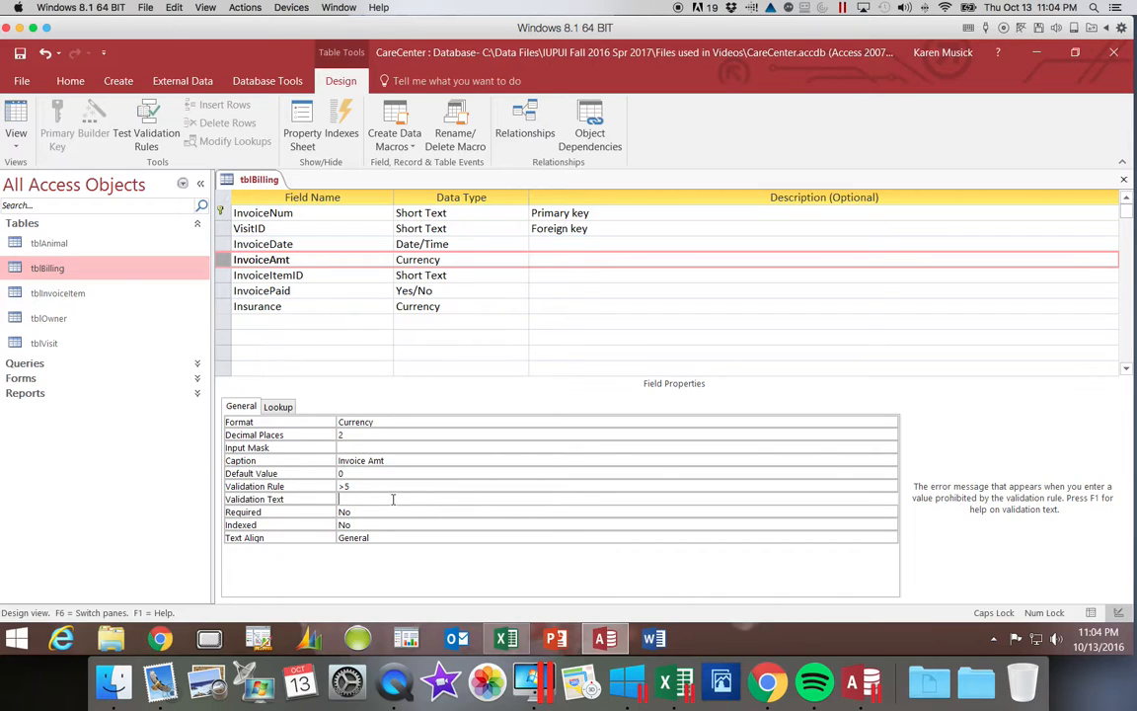
pyautogui.press('capslock')
pyautogui.write('Invoice amounts must be greater than 5')
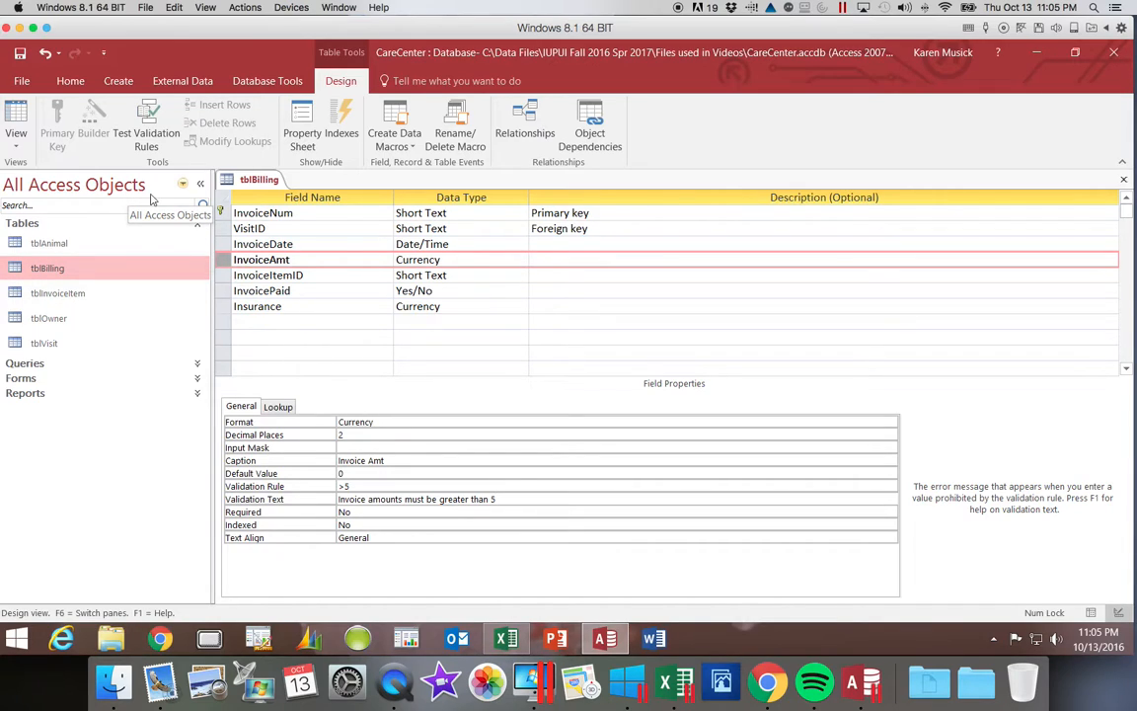
pyautogui.click(20, 54)
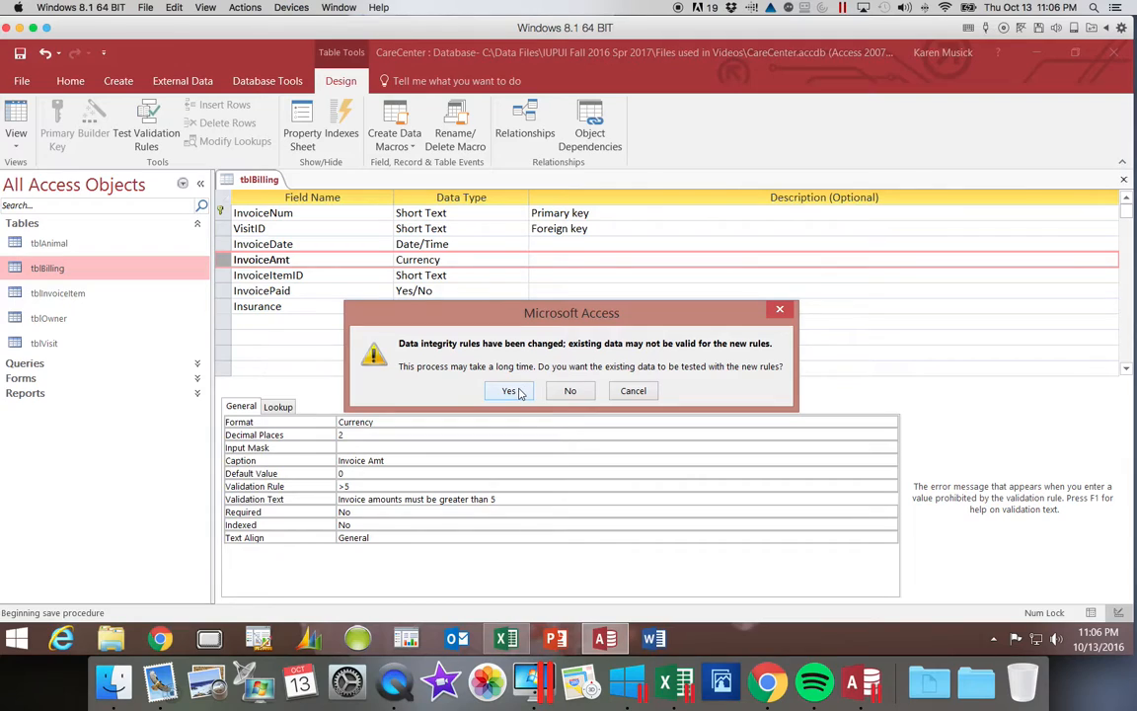
pyautogui.click(519, 391)
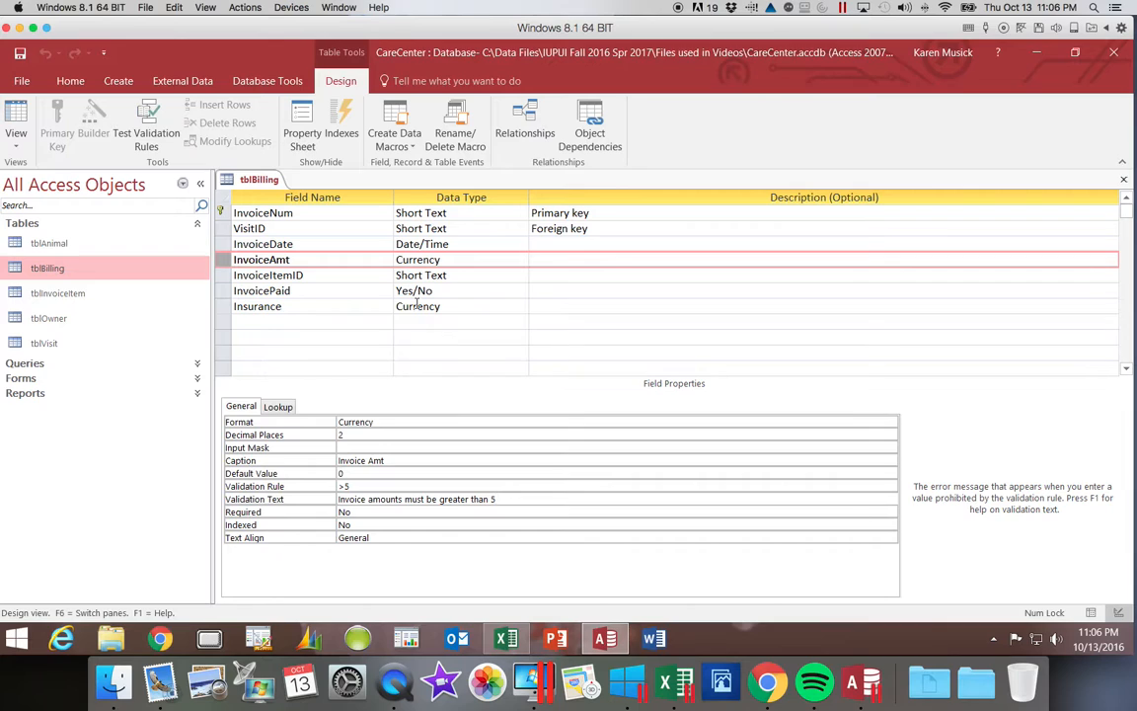
# In Datasheet View, try entering 3 as the first record's invoice amount to test the validation rule, and discard the entry.
pyautogui.click(17, 138)
pyautogui.click(32, 156)
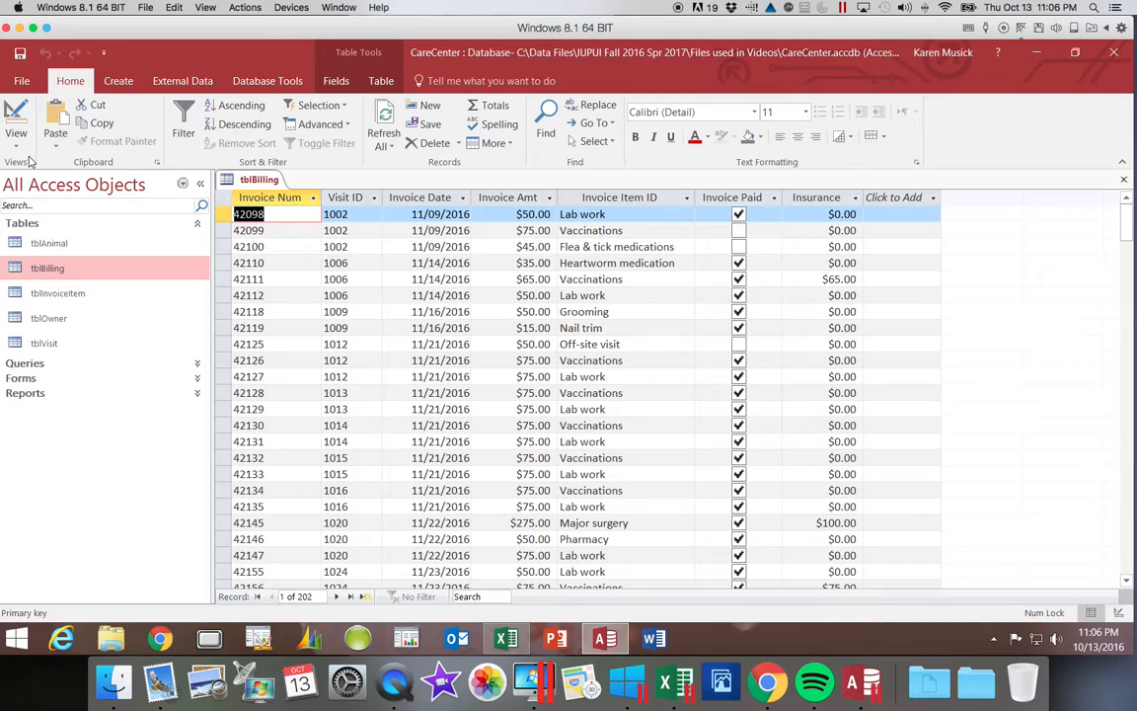
pyautogui.press('Tab')
pyautogui.press('Tab')
pyautogui.press('Tab')
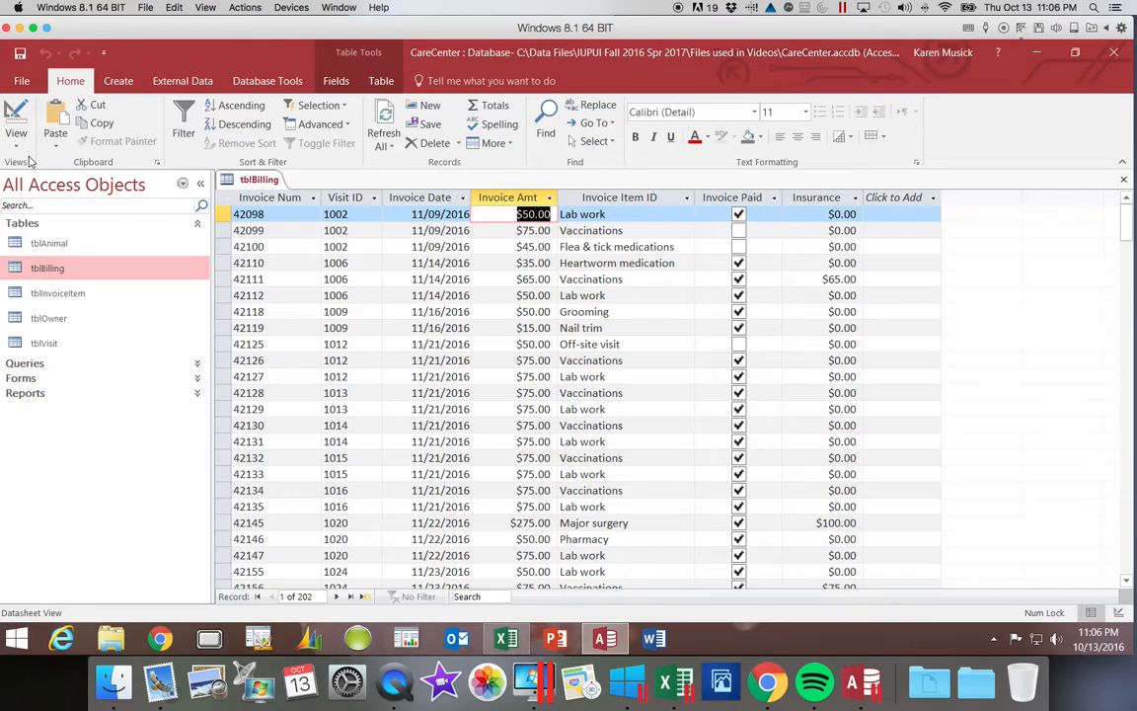
pyautogui.write('3')
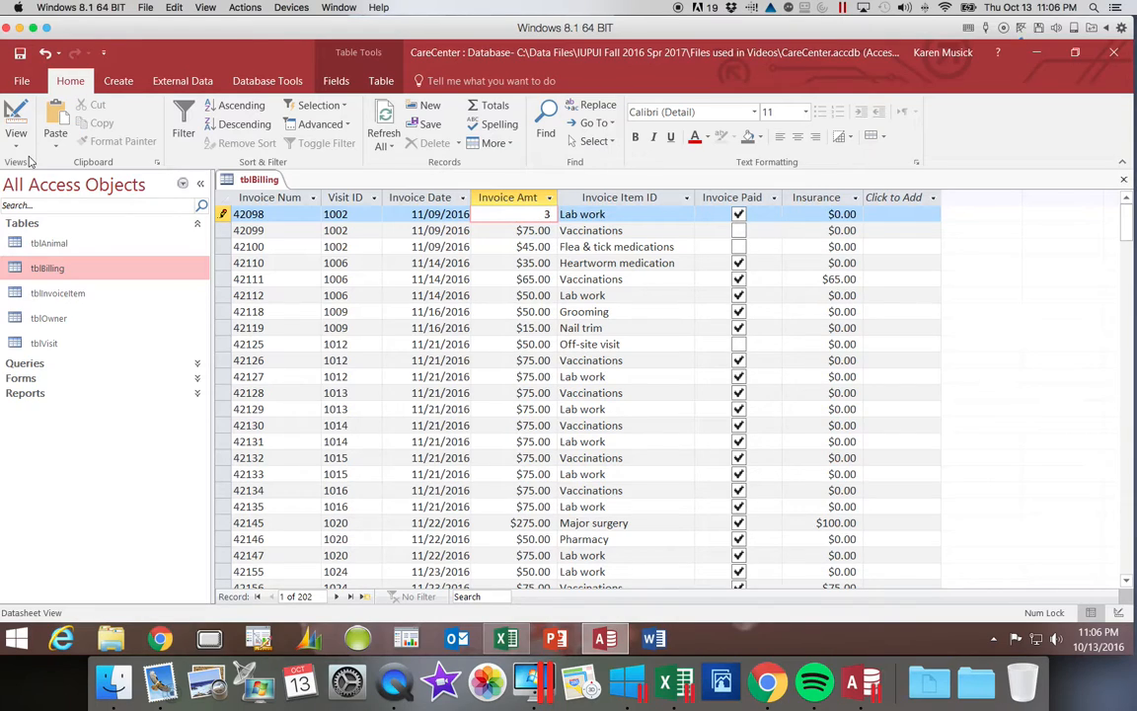
pyautogui.press('Tab')
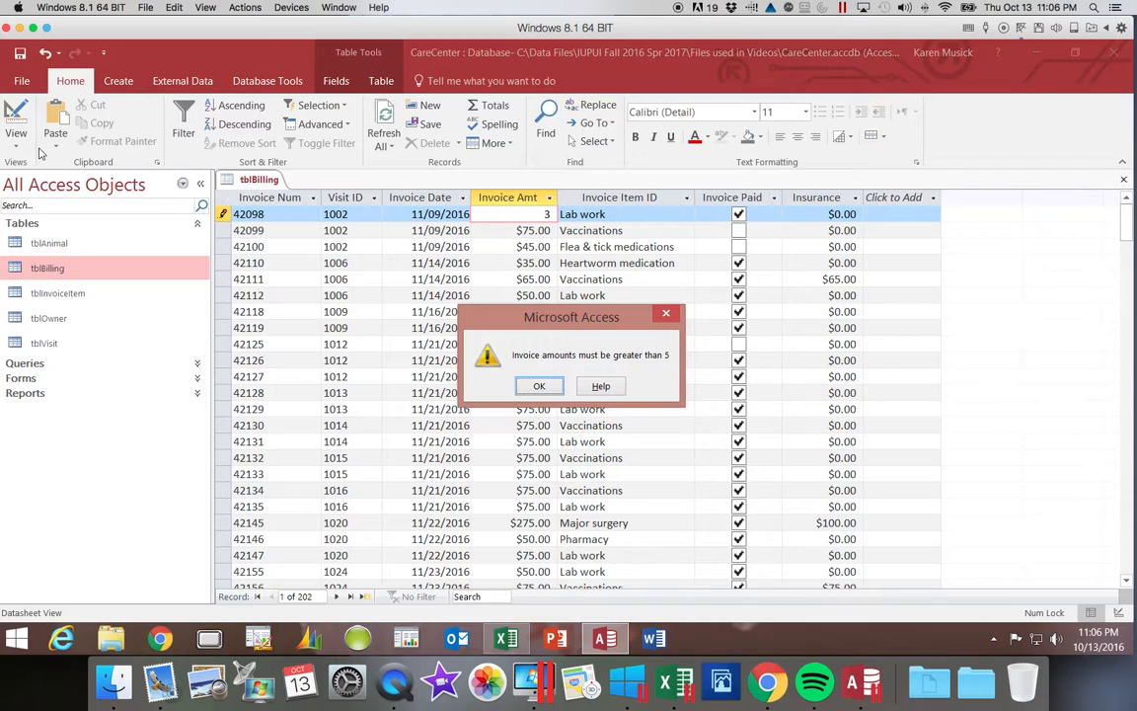
pyautogui.click(540, 386)
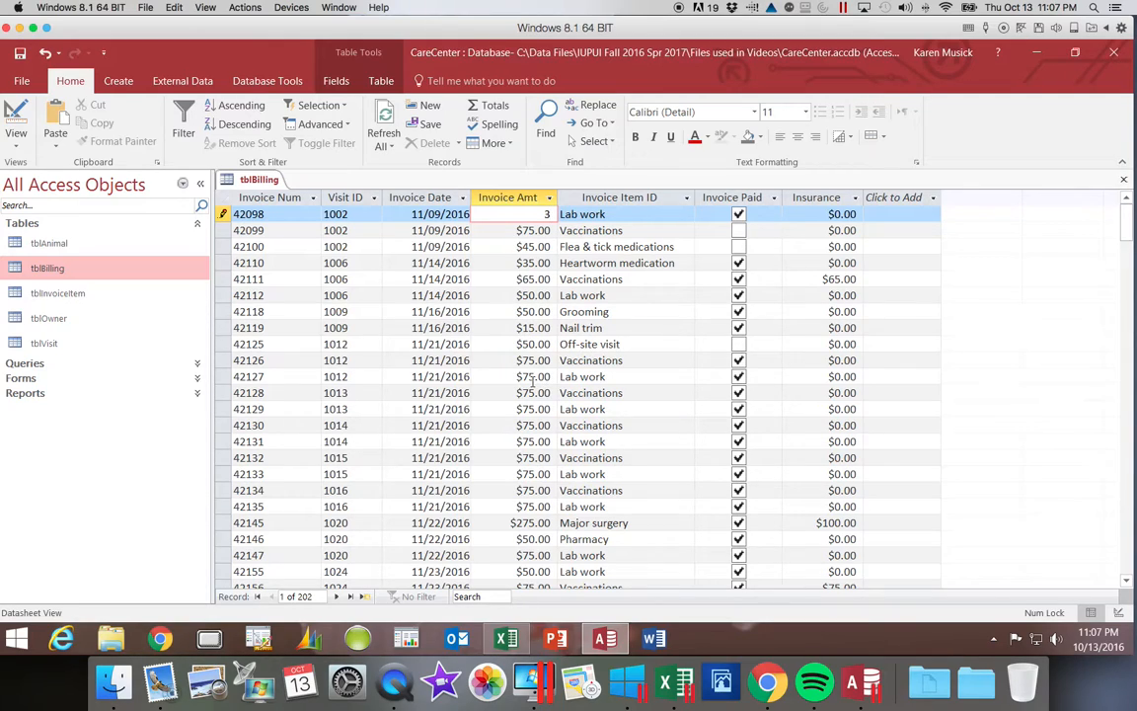
pyautogui.press('Escape')
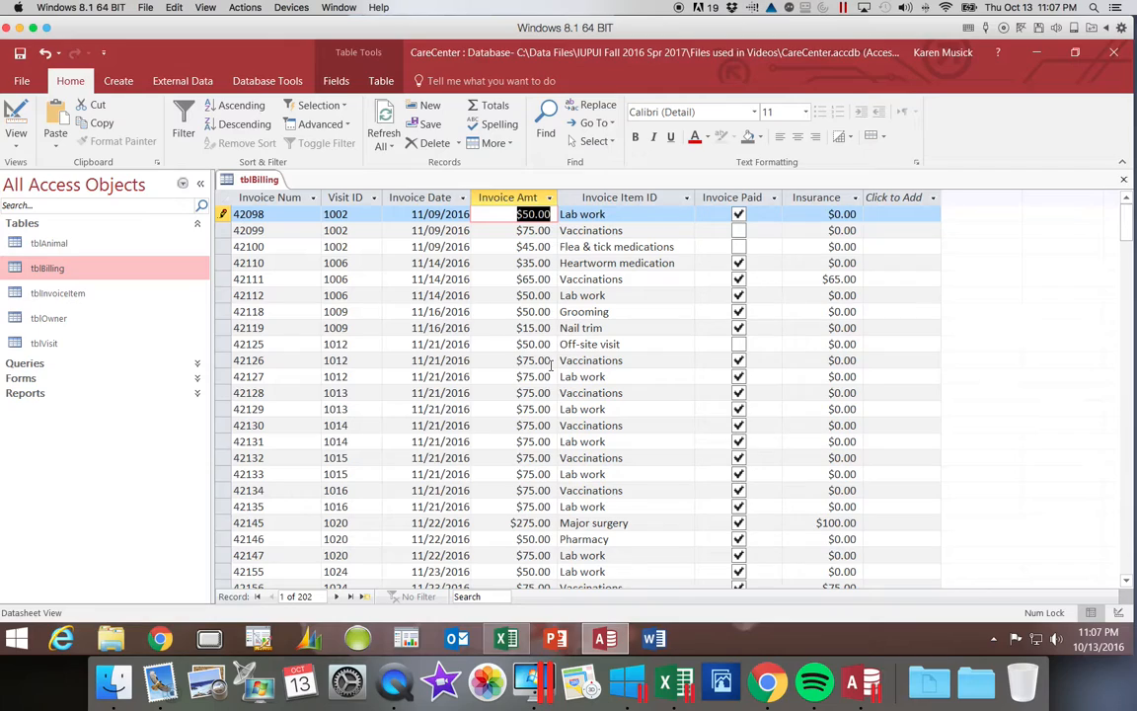
# Try 75 as the first record's invoice amount, set it back to 50, and move on to the second record.
pyautogui.write('75')
pyautogui.press('Tab')
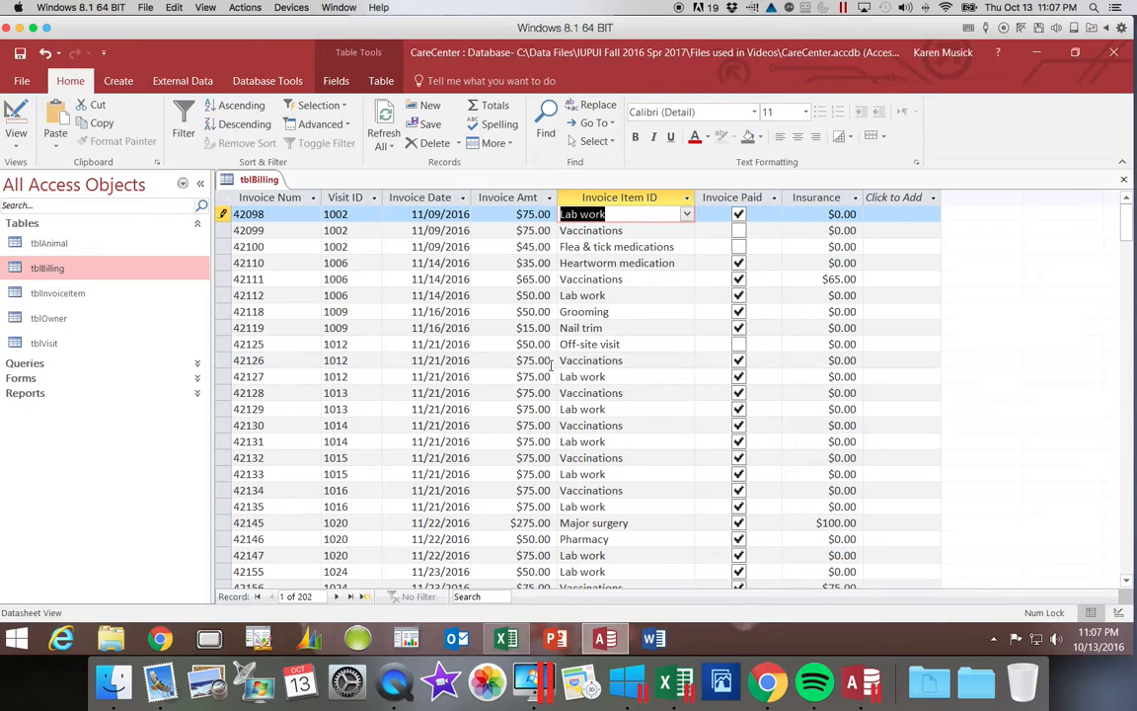
pyautogui.hotkey('shift', 'Tab')
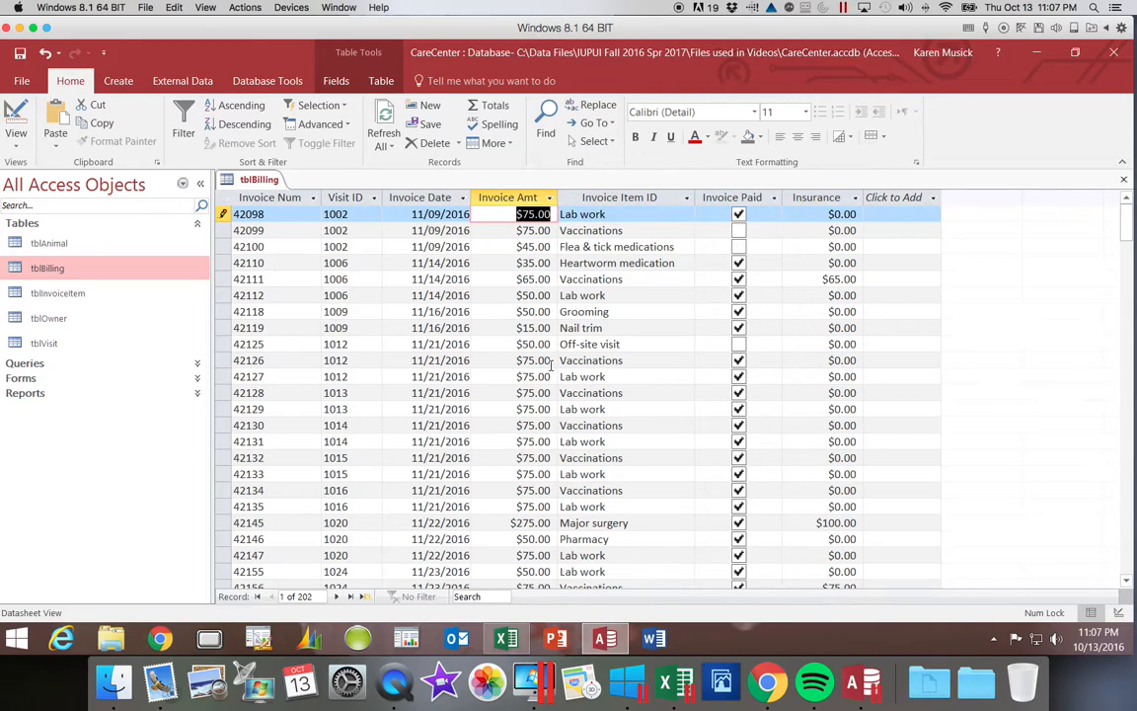
pyautogui.write('50')
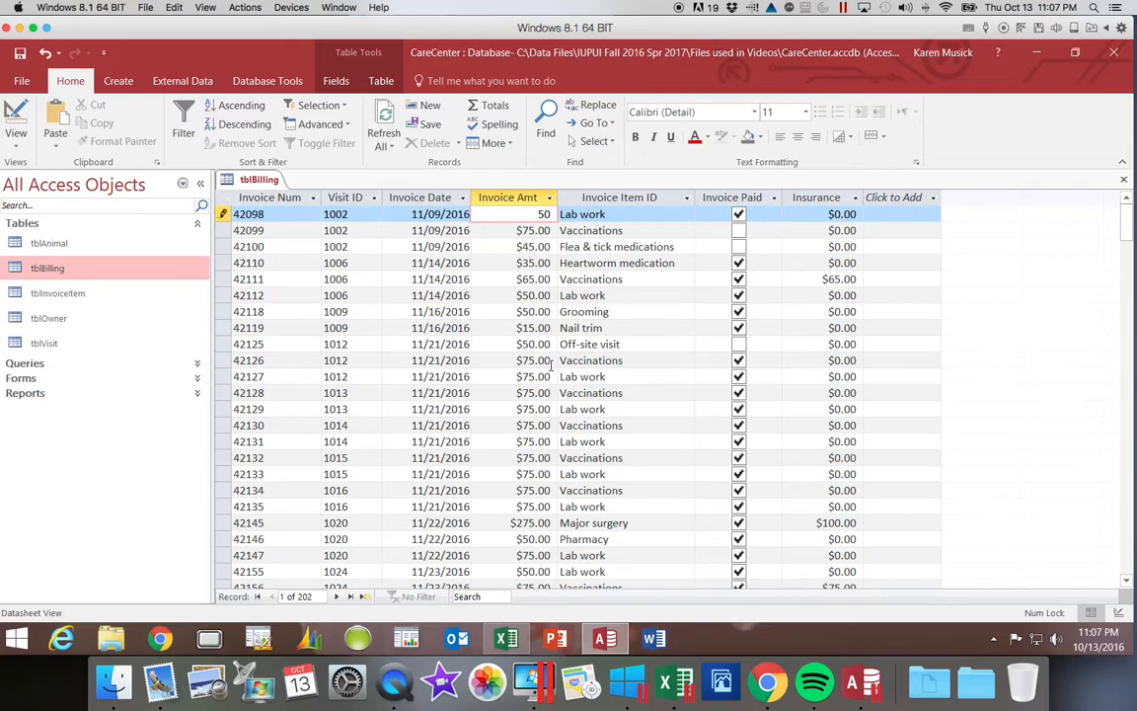
pyautogui.press('Tab')
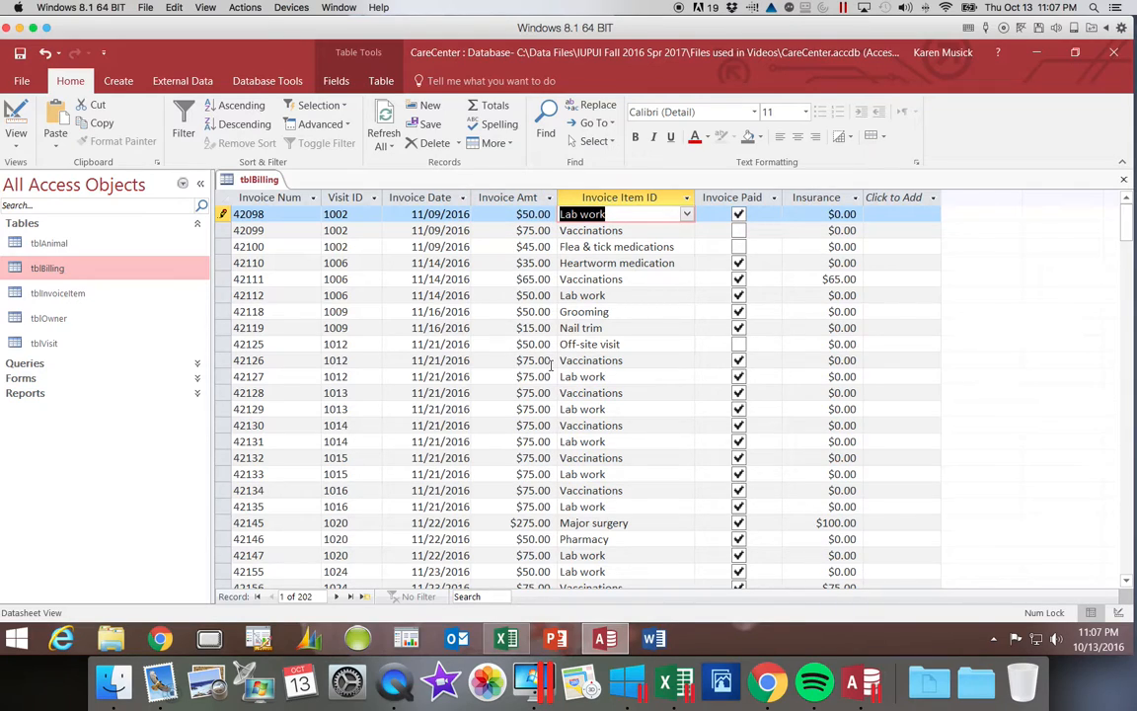
pyautogui.press('Tab')
pyautogui.press('Tab')
pyautogui.press('Tab')
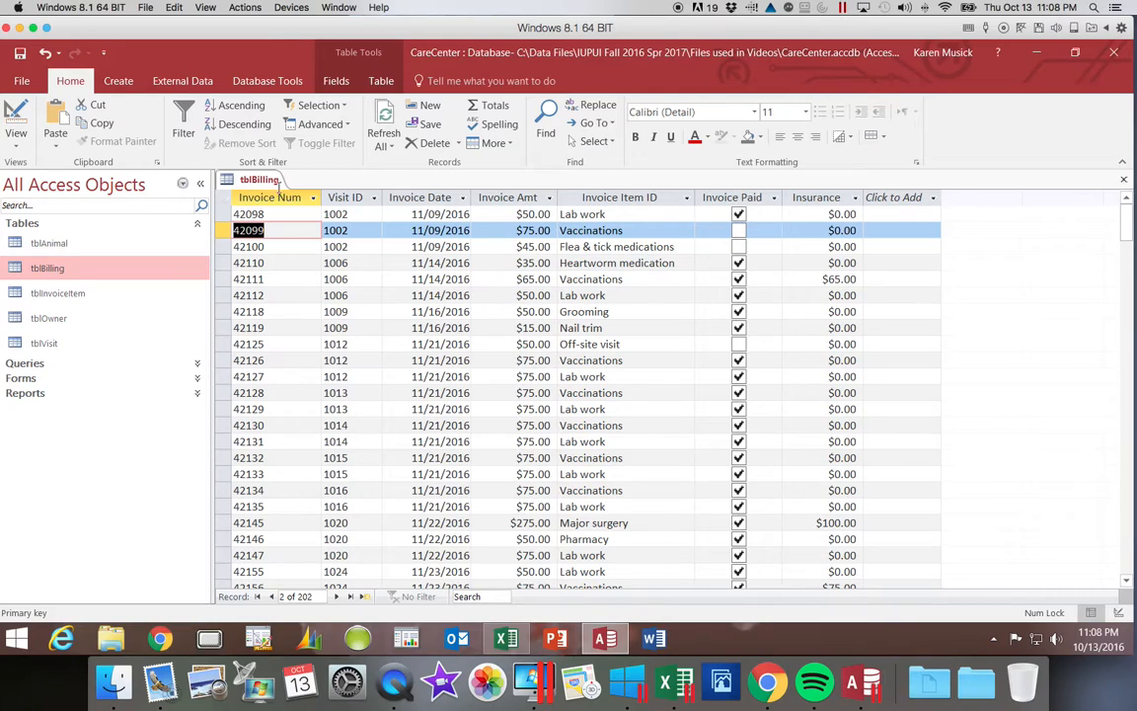
# Show the table's Property Sheet in Design View and set the table-level validation rule to [Insurance]<=[InvoiceAmt].
pyautogui.click(17, 141)
pyautogui.click(21, 205)
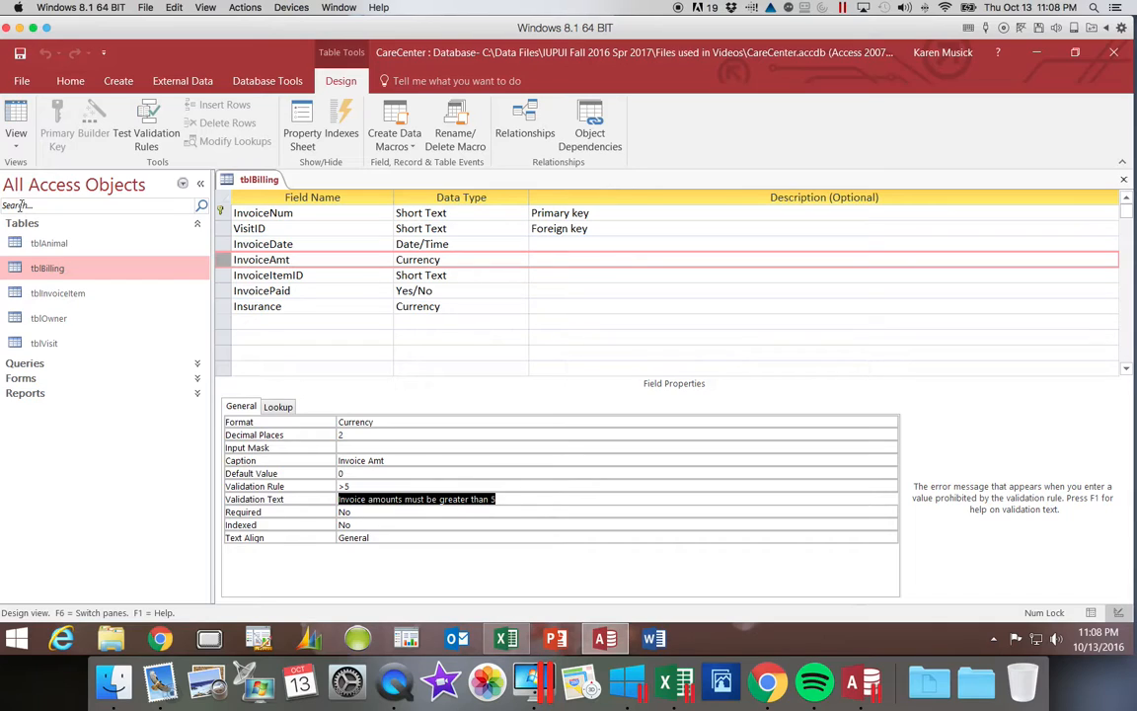
pyautogui.click(304, 121)
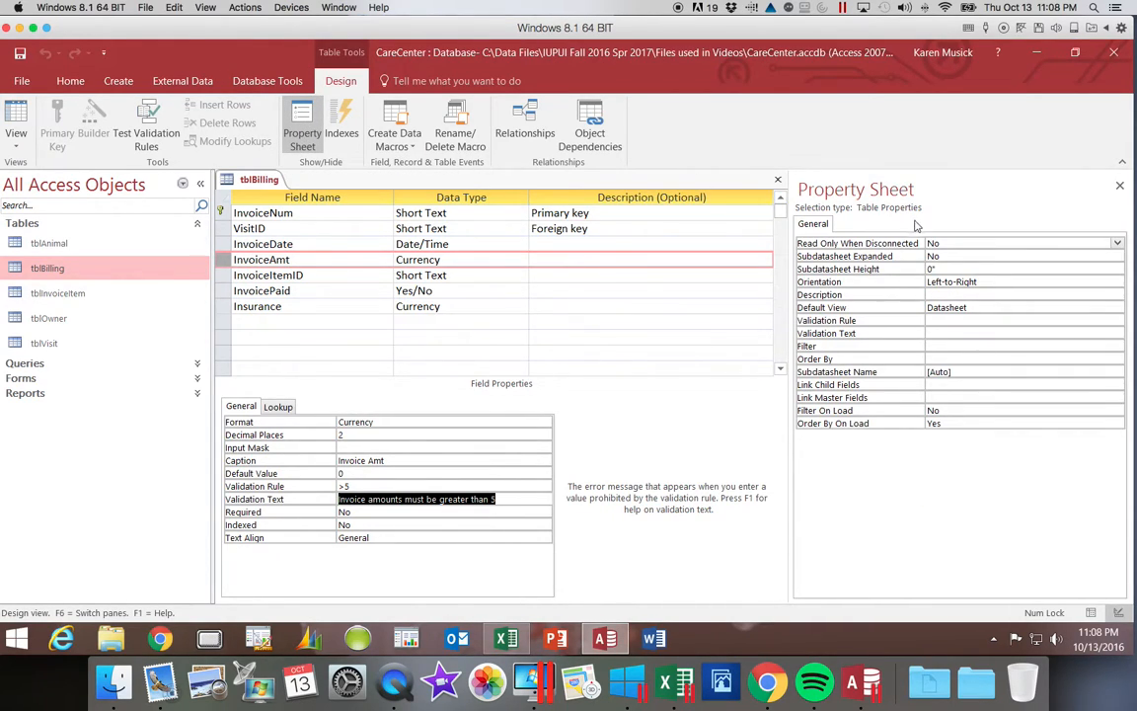
pyautogui.click(939, 320)
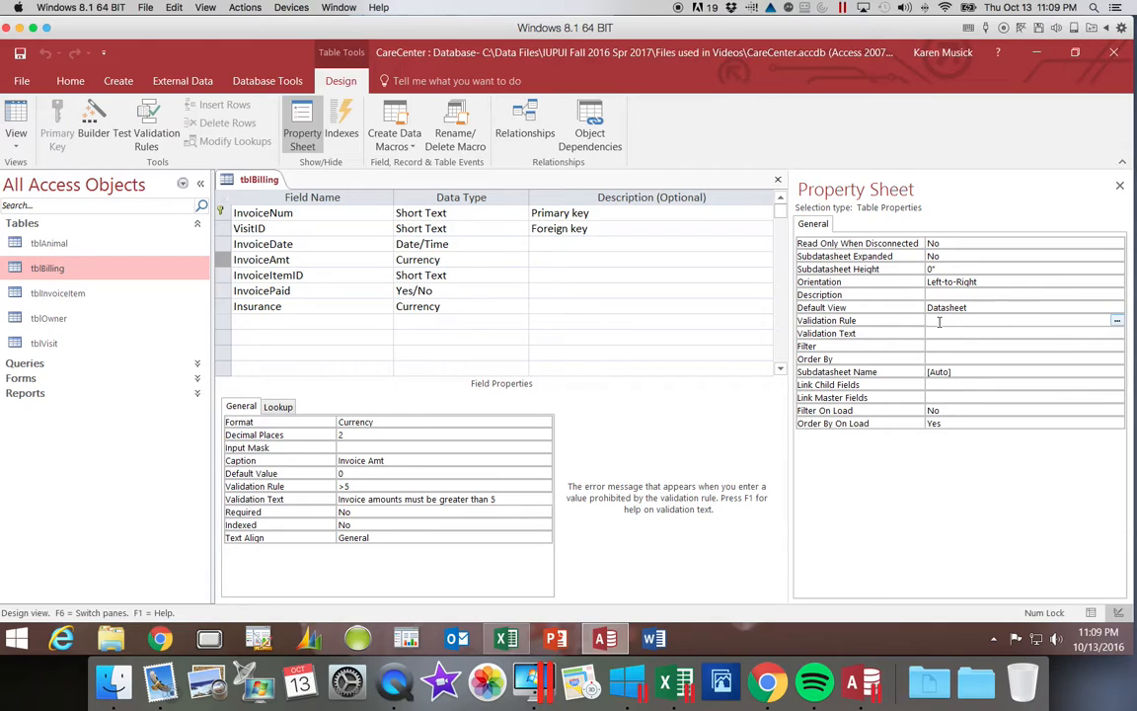
pyautogui.write('[In')
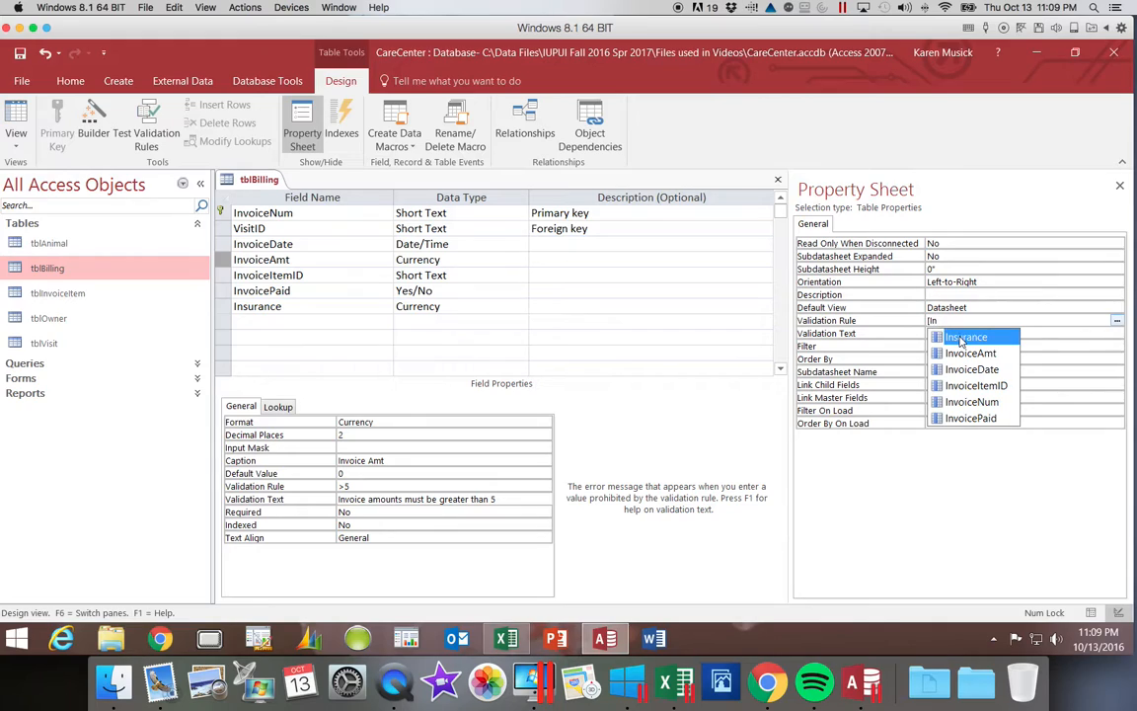
pyautogui.click(957, 337)
pyautogui.click(978, 320)
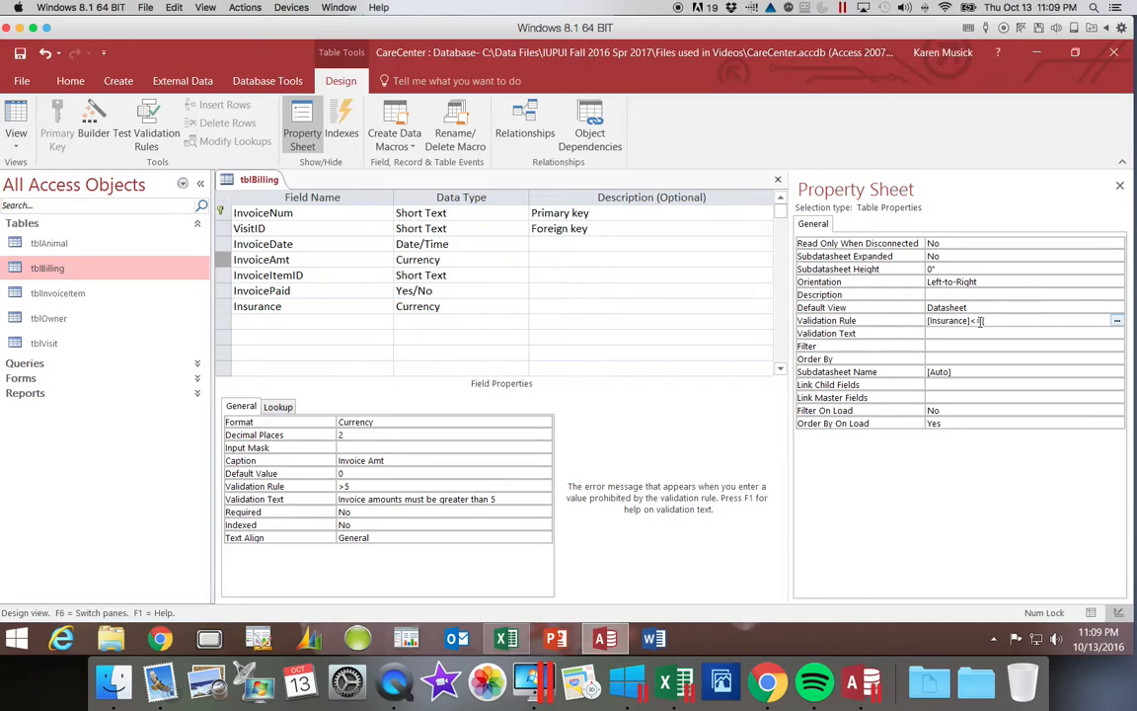
pyautogui.write('=[In')
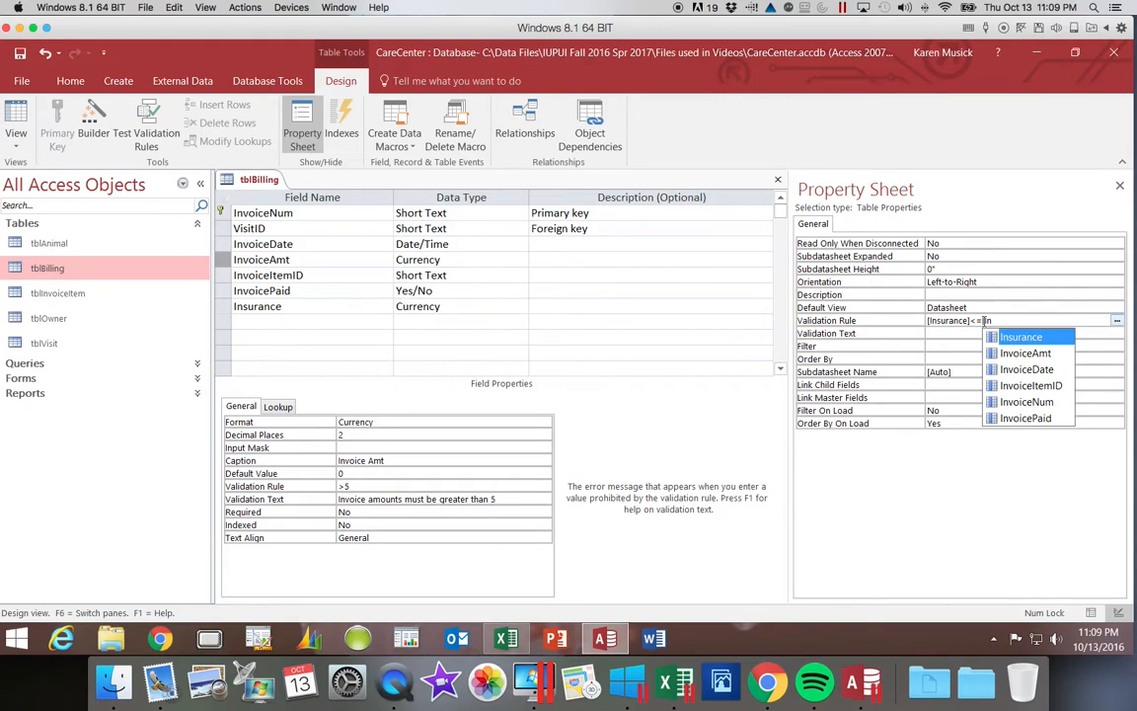
pyautogui.doubleClick(1005, 354)
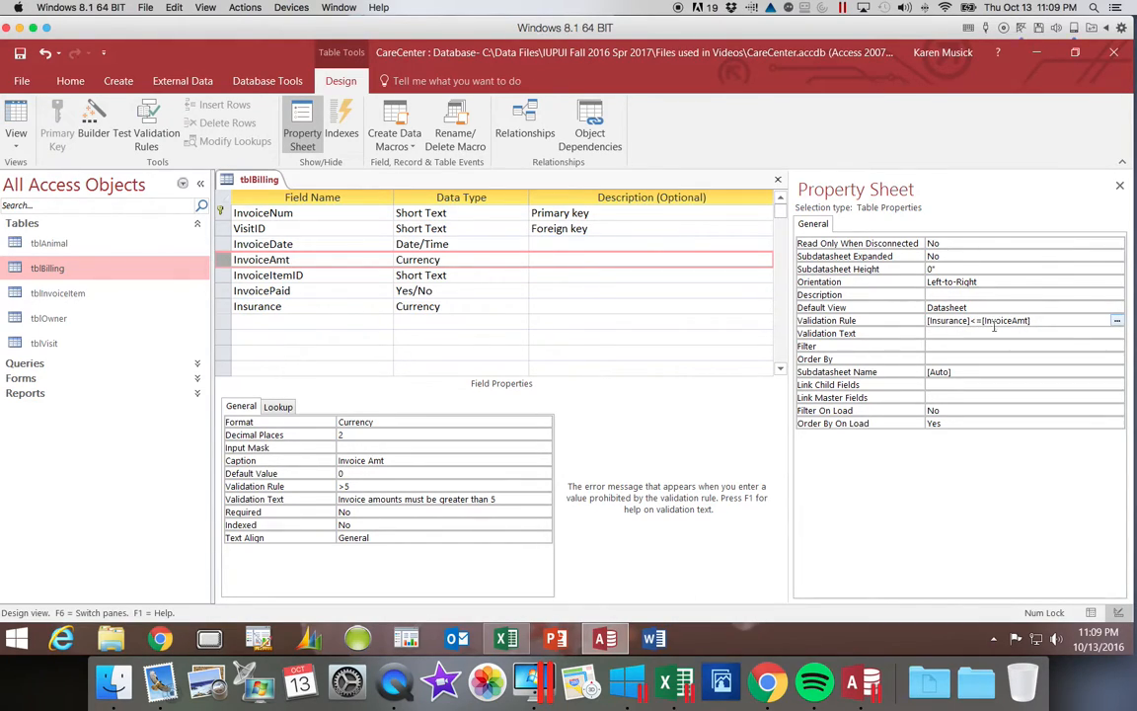
# Set the table's validation text to "Insurance coverage cannot be larger than the invoice amount" and save the table, testing existing data.
pyautogui.click(941, 335)
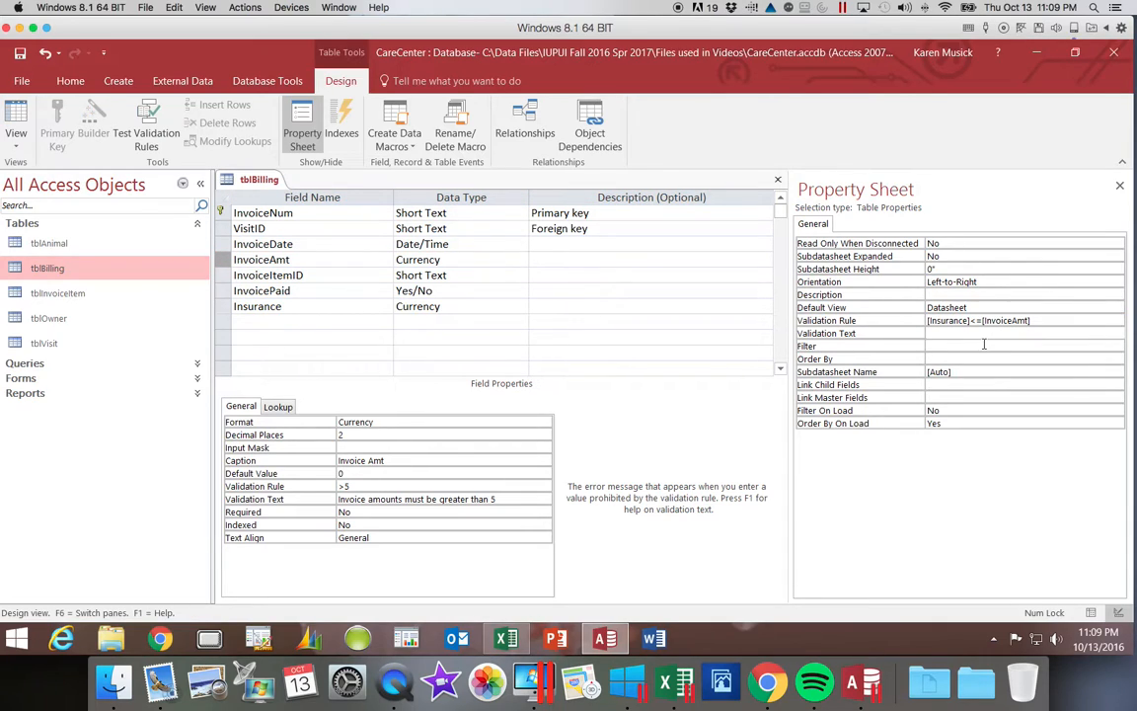
pyautogui.write('Insurance ')
pyautogui.write('coverage ')
pyautogui.write('cannot b')
pyautogui.write('e larther th')
pyautogui.press('BackSpace')
pyautogui.press('BackSpace')
pyautogui.press('BackSpace')
pyautogui.press('BackSpace')
pyautogui.press('BackSpace')
pyautogui.press('BackSpace')
pyautogui.press('BackSpace')
pyautogui.write('ger')
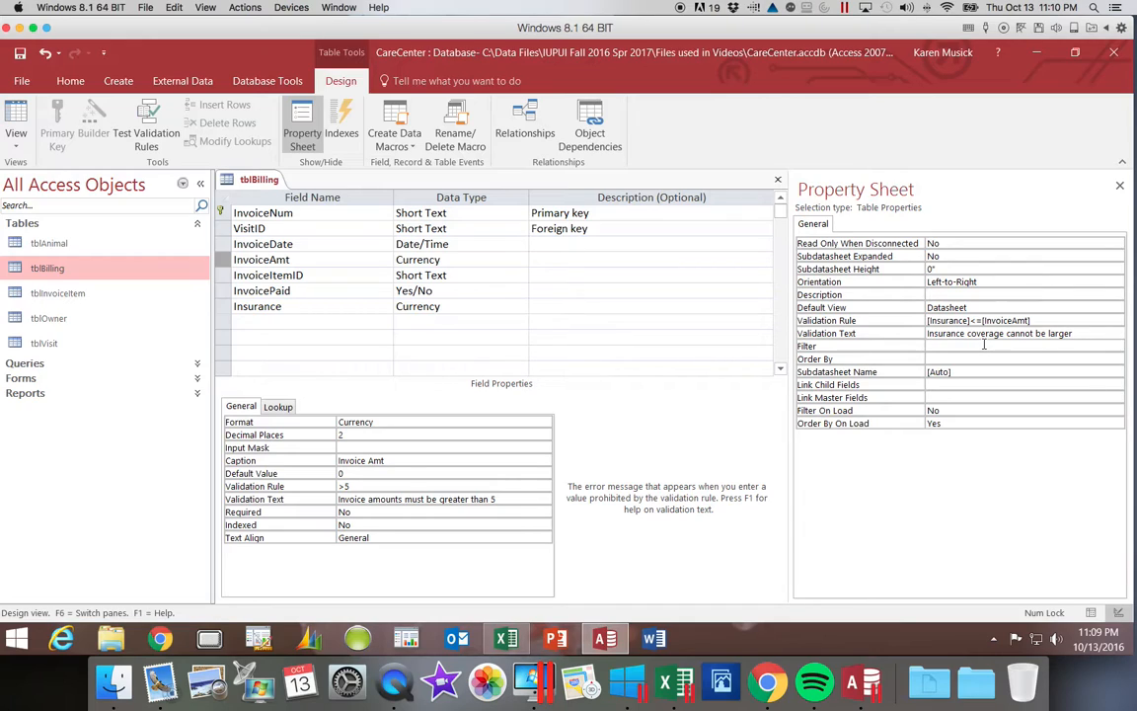
pyautogui.write(' than the invoice am')
pyautogui.write('ount')
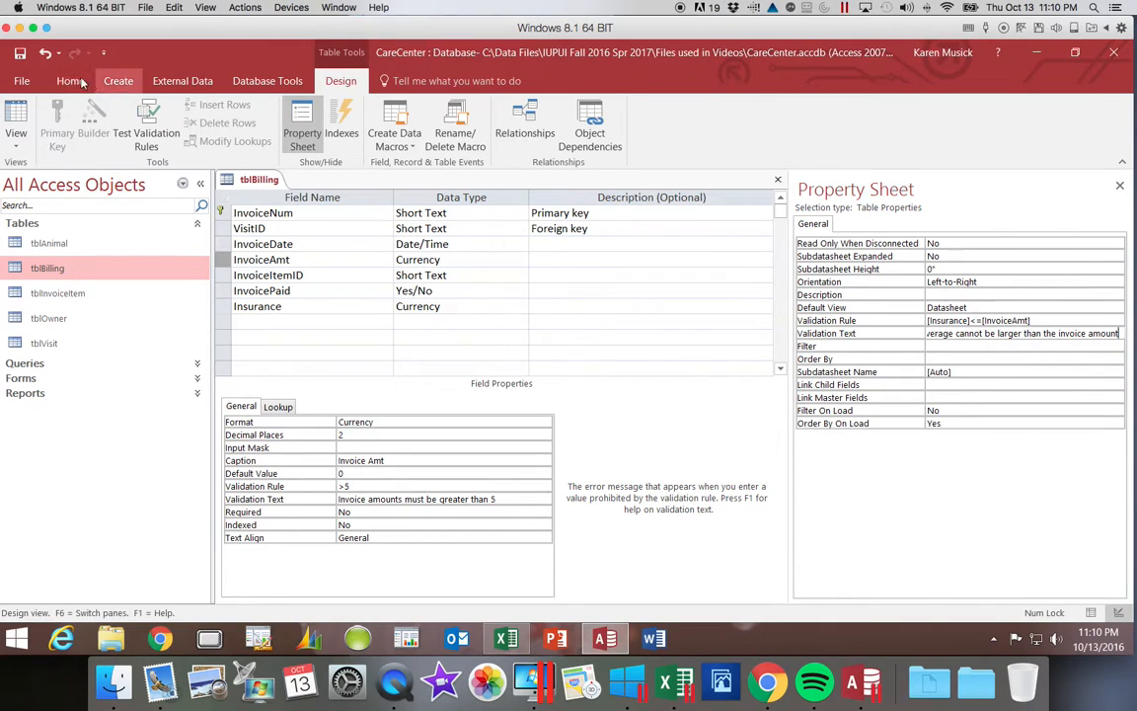
pyautogui.click(20, 52)
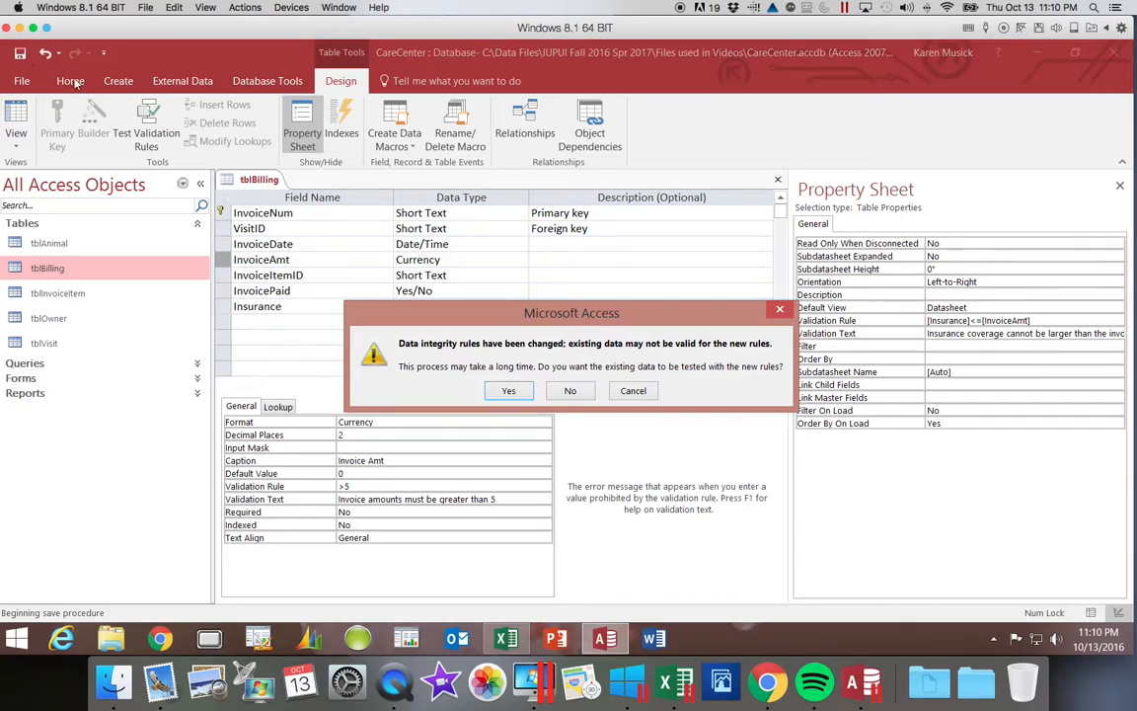
pyautogui.click(517, 393)
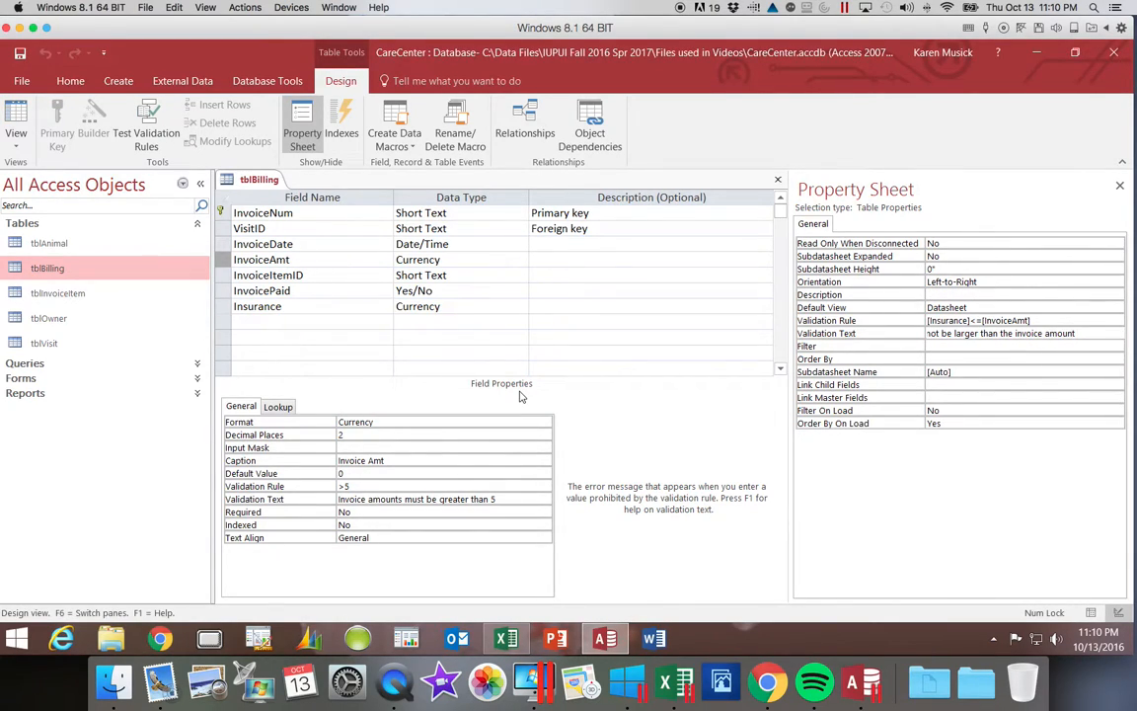
# In Datasheet View, try entering 75 as the first record's insurance to test the table validation rule, and discard the entry.
pyautogui.click(15, 119)
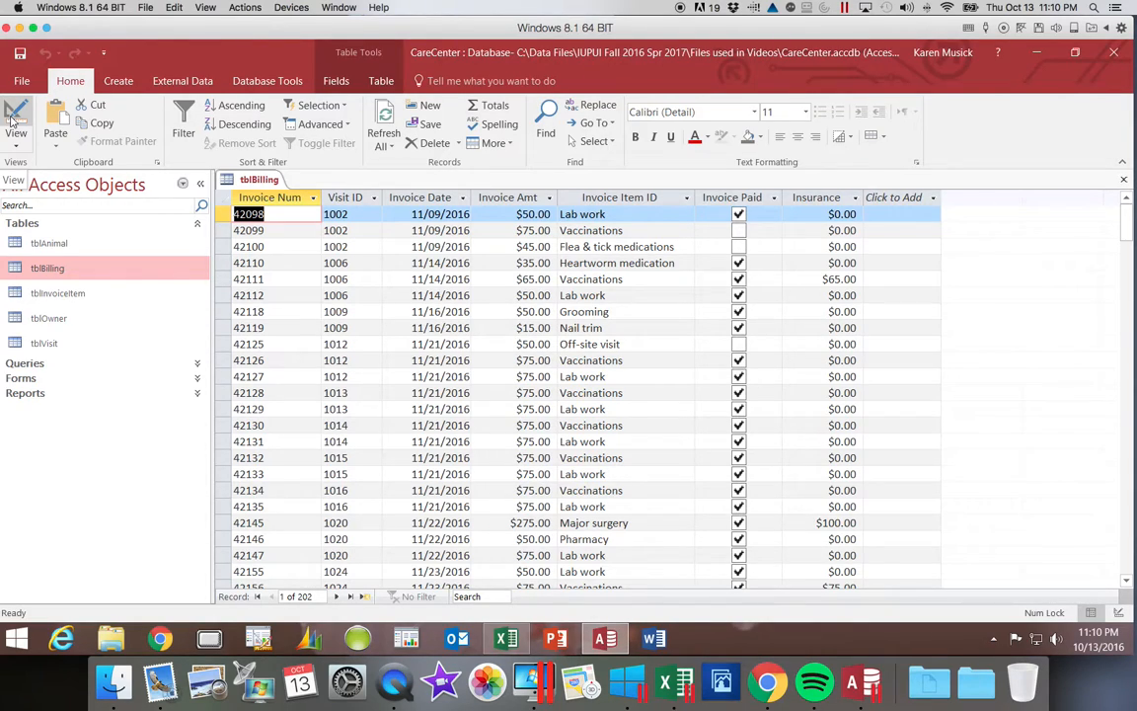
pyautogui.press('Tab')
pyautogui.press('Tab')
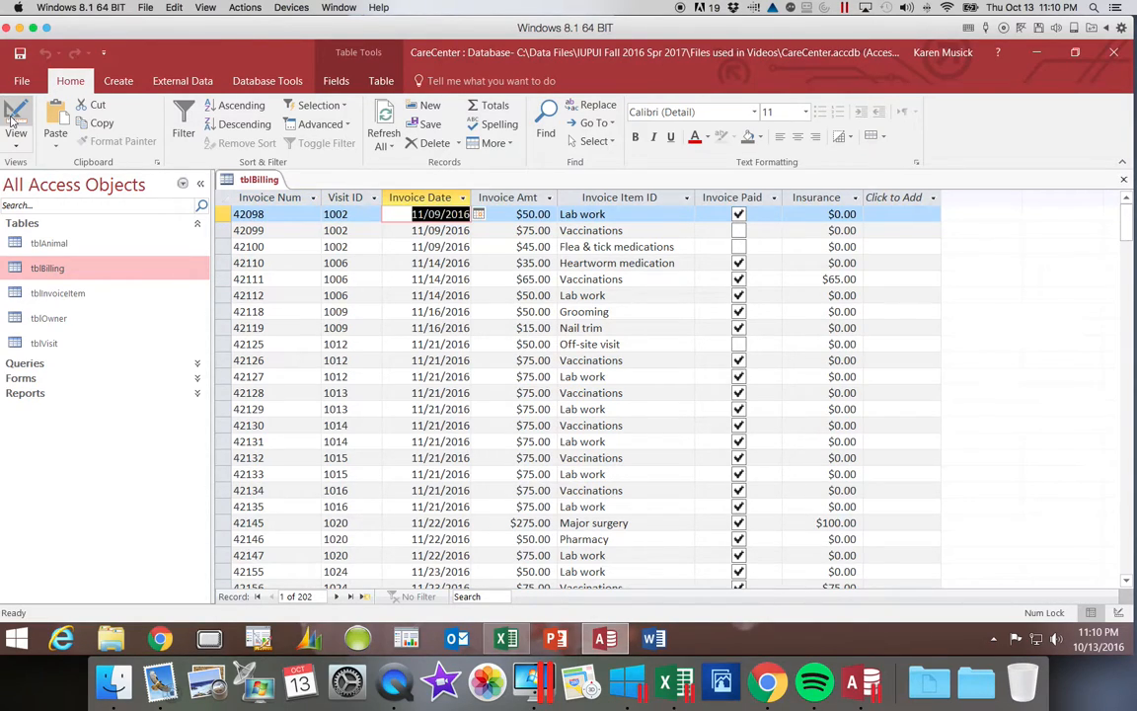
pyautogui.press('Tab')
pyautogui.press('Tab')
pyautogui.press('Tab')
pyautogui.press('Tab')
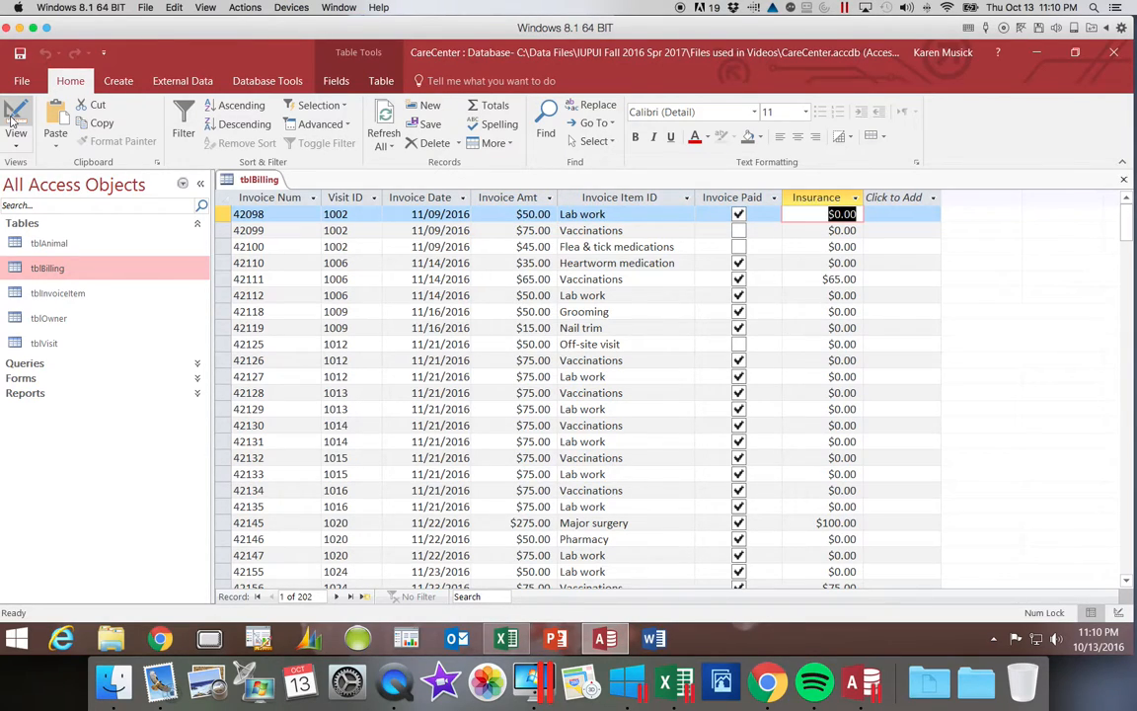
pyautogui.write('75')
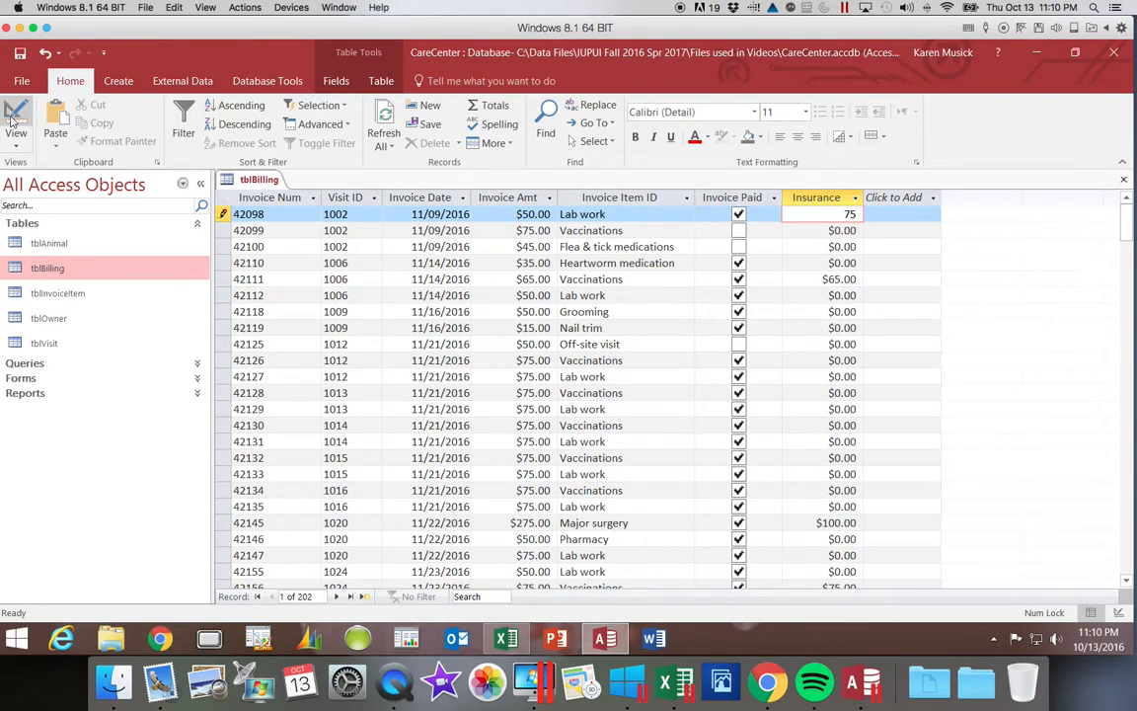
pyautogui.press('Tab')
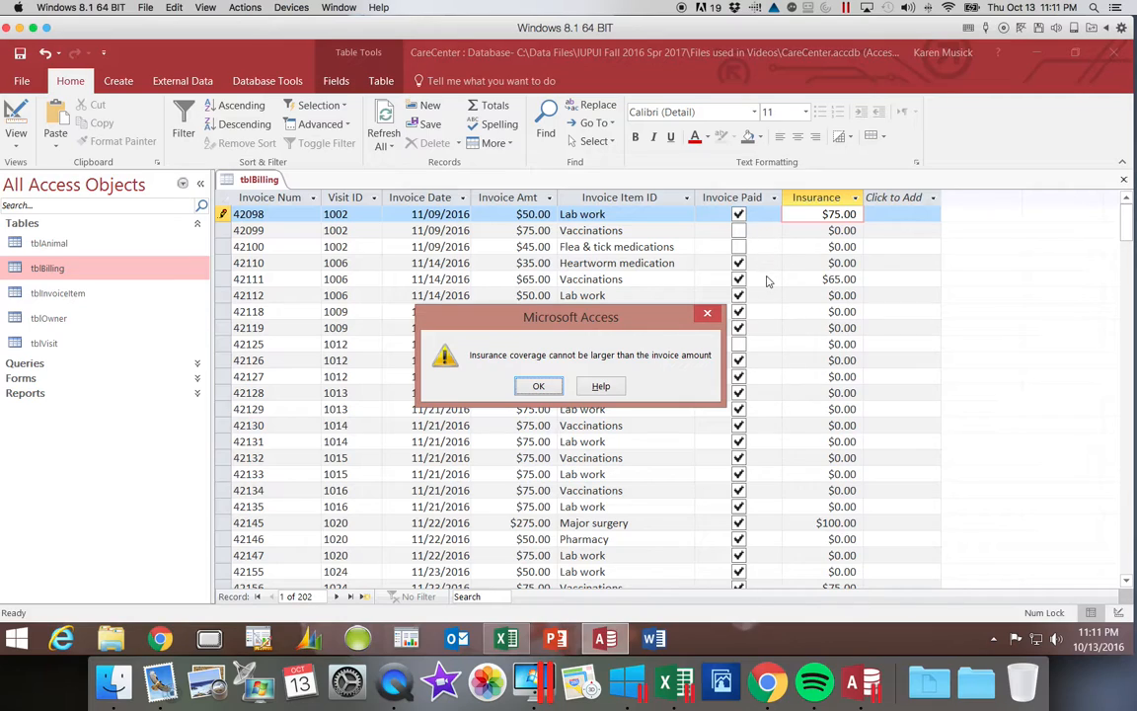
pyautogui.click(551, 385)
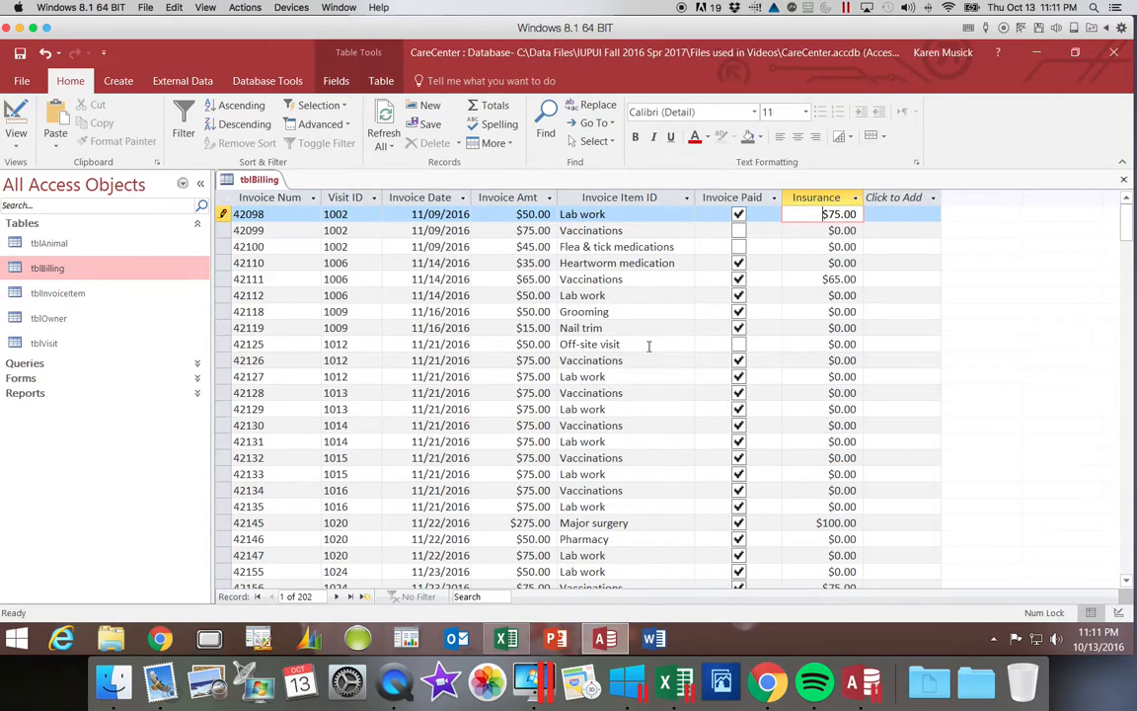
pyautogui.press('Escape')
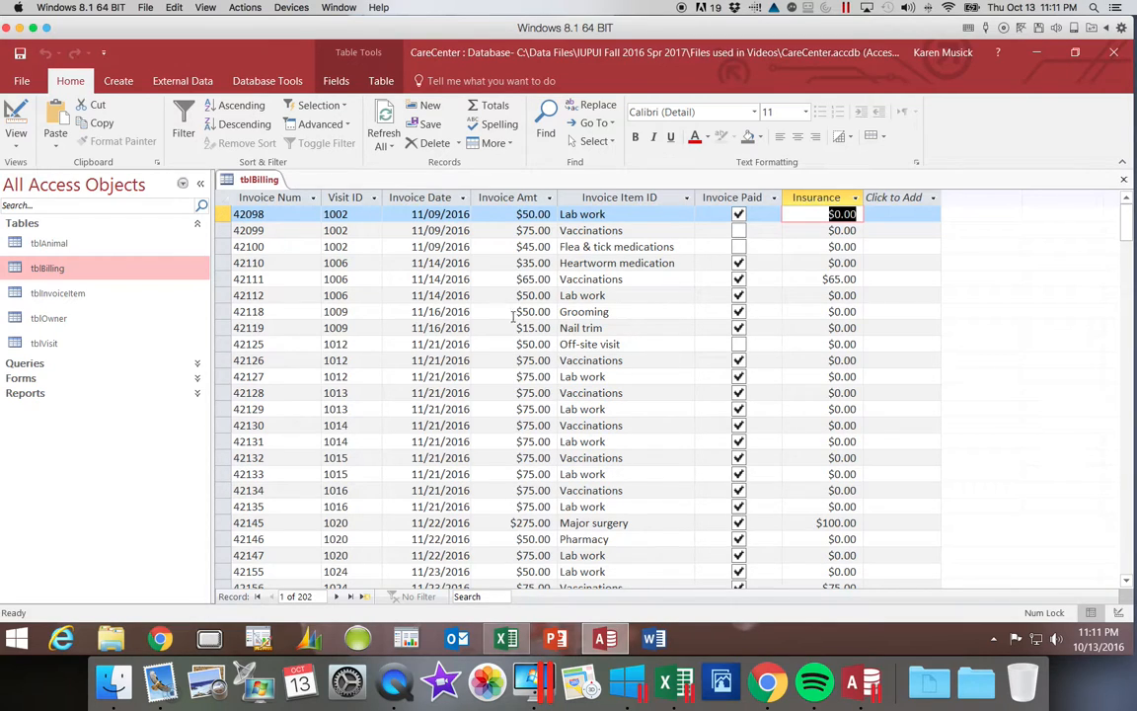
# Try lowering the fifth record's invoice amount to 50, below its insurance value, to test the table rule, and discard the change.
pyautogui.click(383, 281)
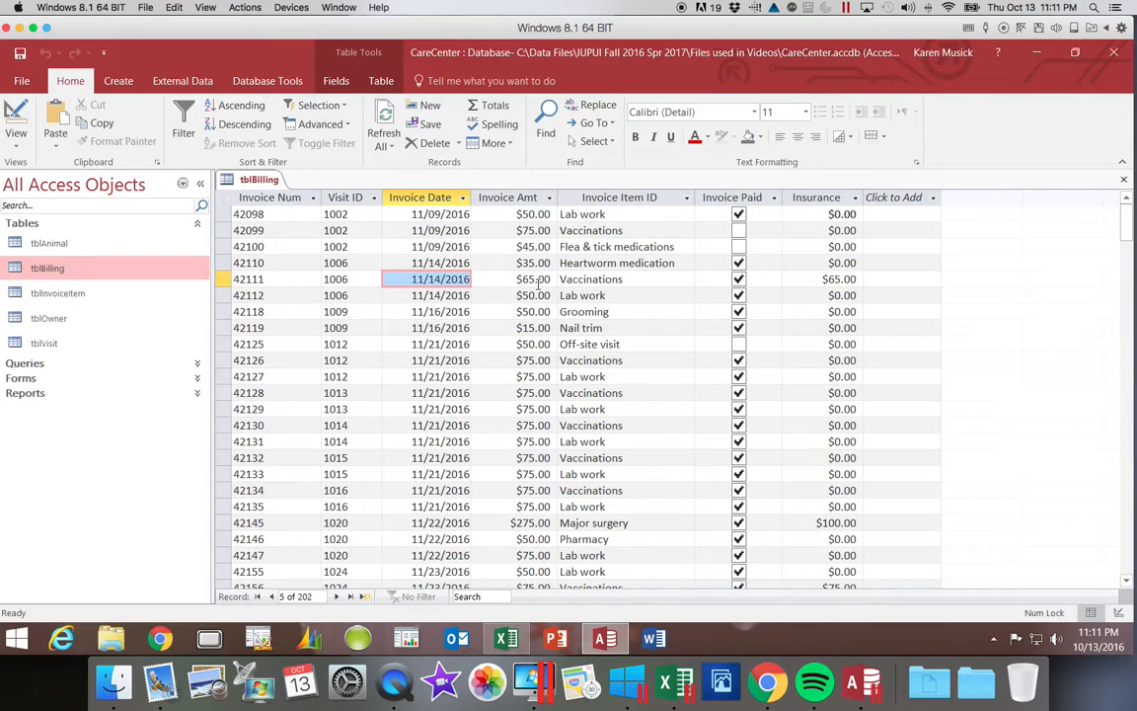
pyautogui.doubleClick(538, 282)
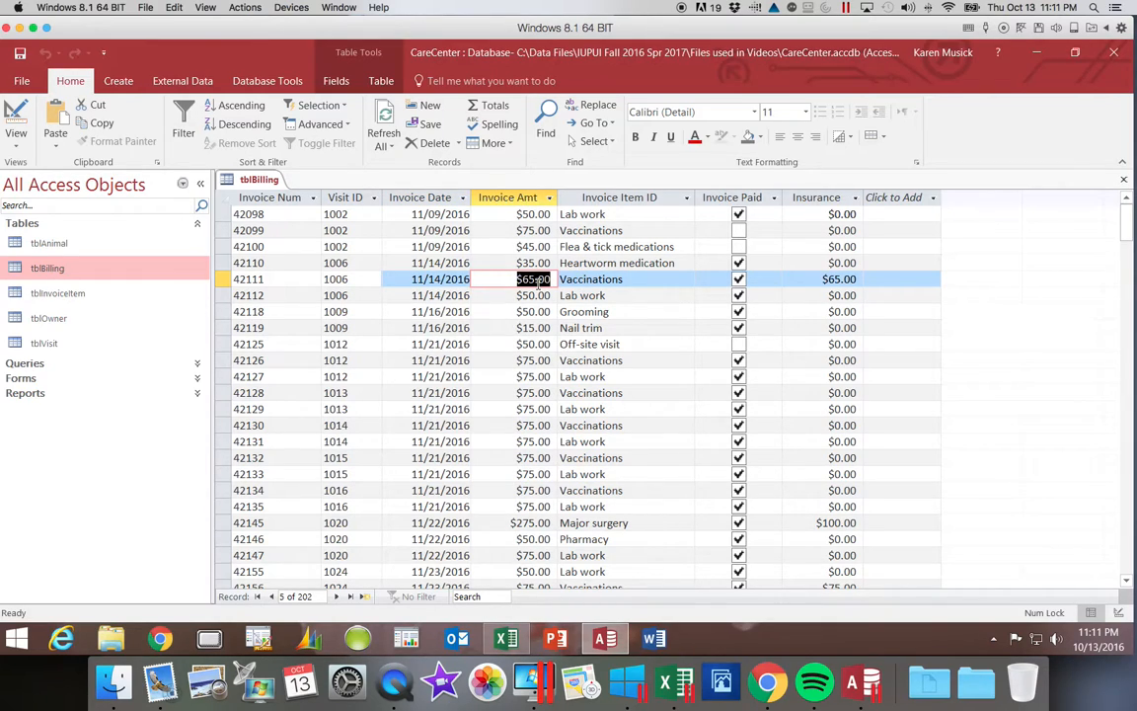
pyautogui.write('50.')
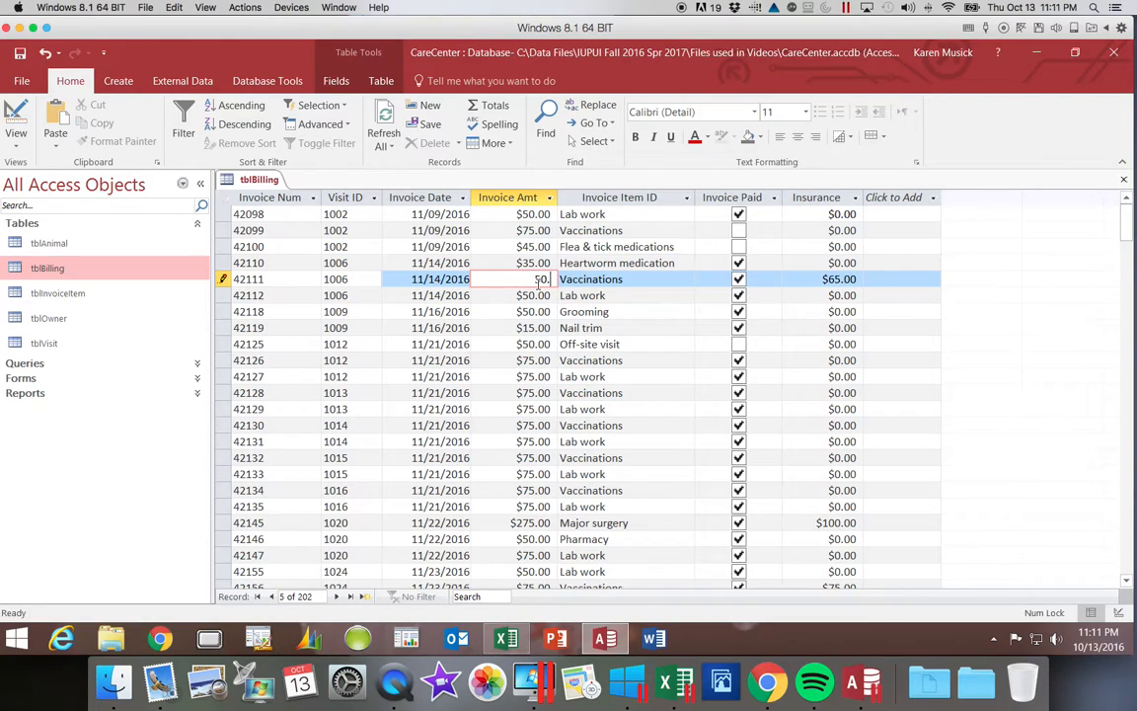
pyautogui.press('Tab')
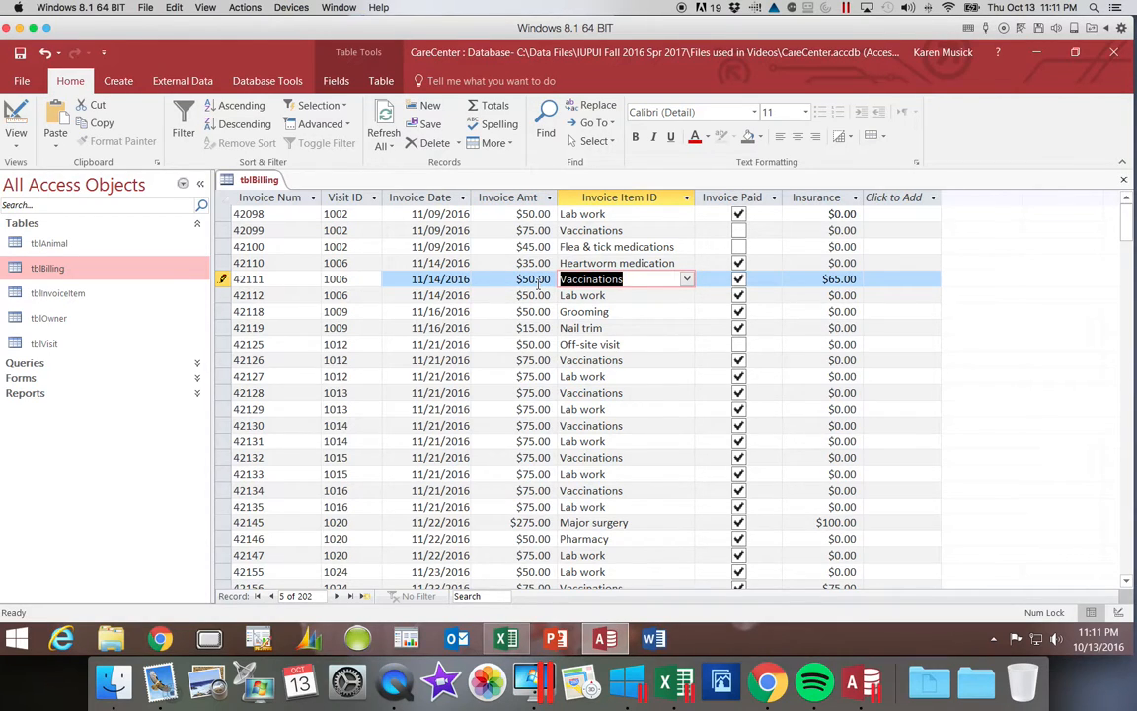
pyautogui.press('Tab')
pyautogui.press('Tab')
pyautogui.press('Tab')
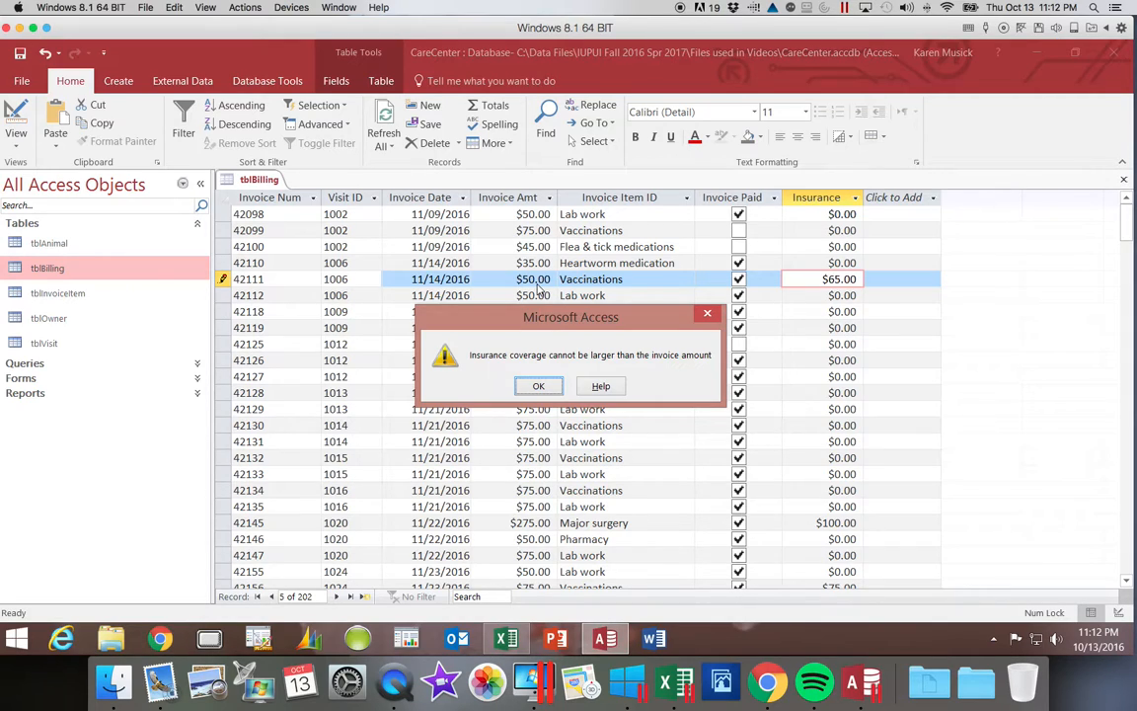
pyautogui.click(545, 386)
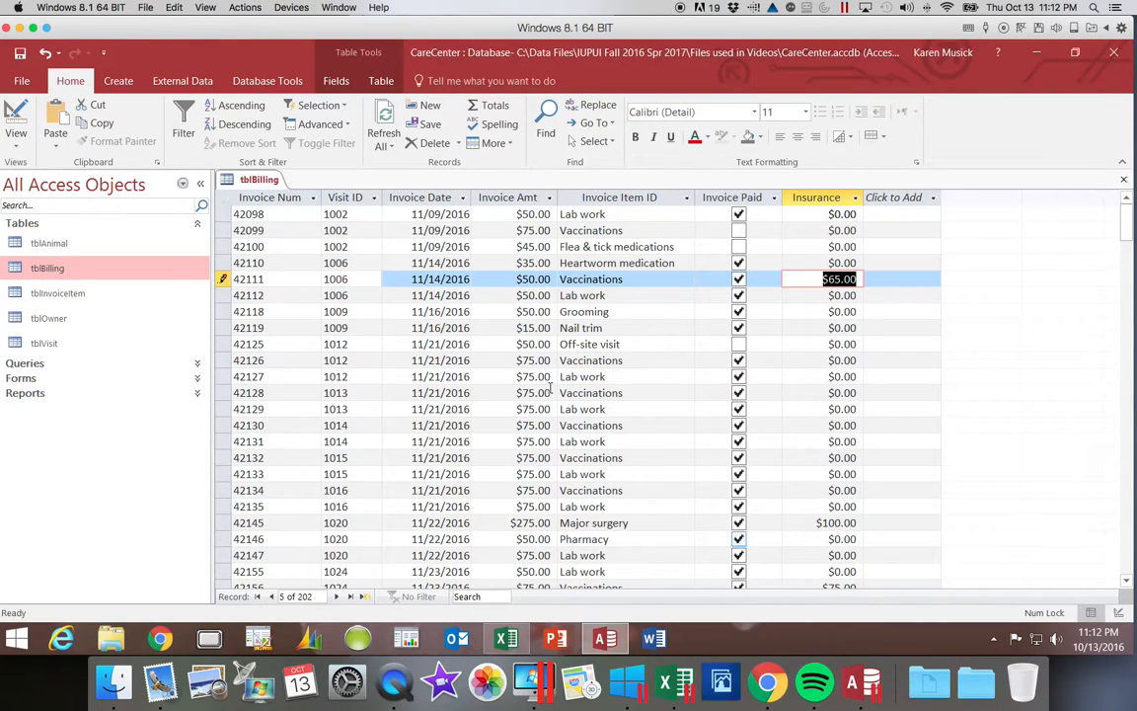
pyautogui.press('Escape')
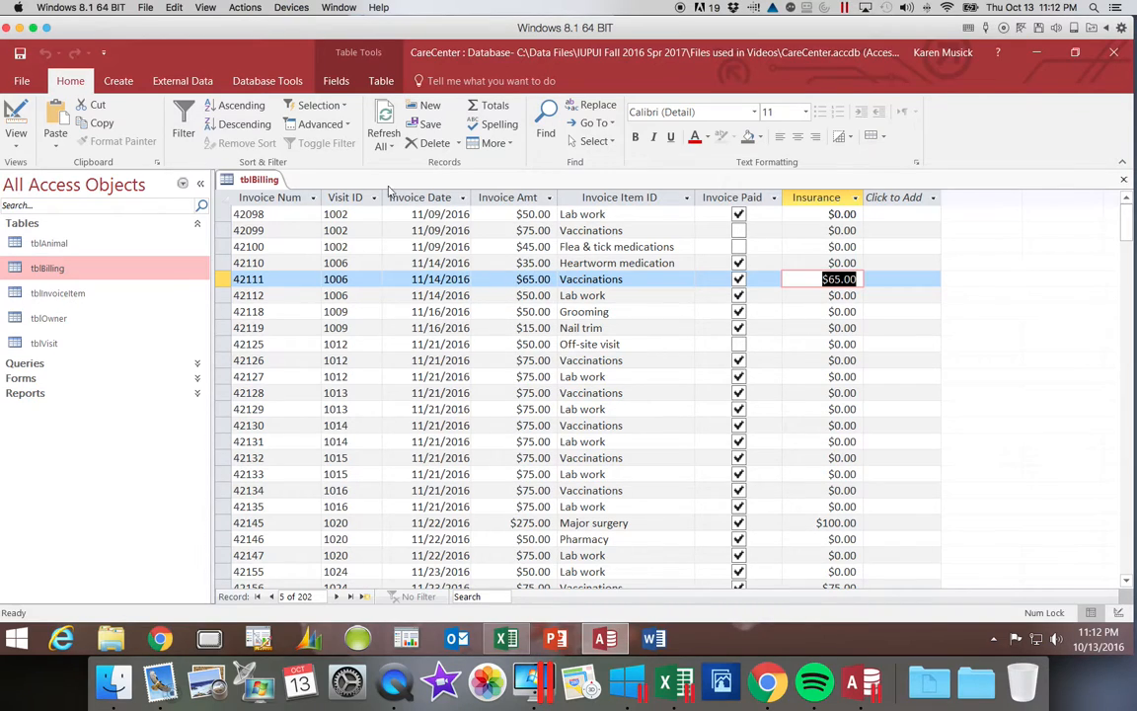
# Close the tblBilling table and switch to the Excel workbook to review the field and table validation notes.
pyautogui.click(1125, 180)
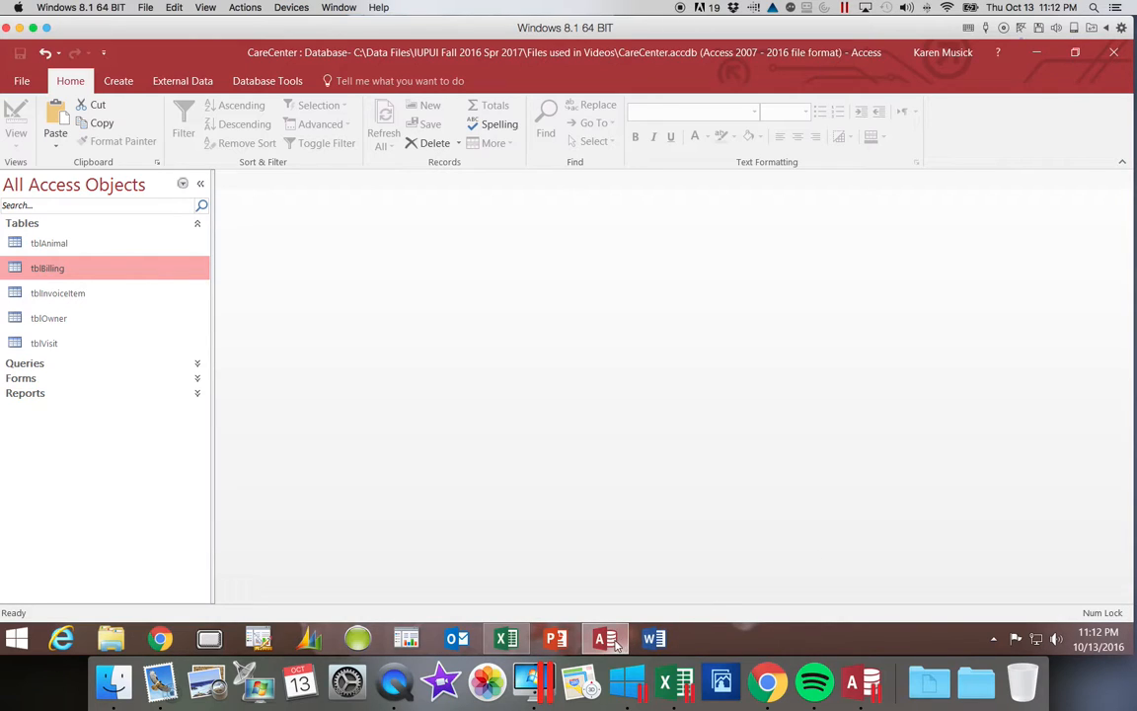
pyautogui.moveTo(506, 638)
pyautogui.click(533, 572)
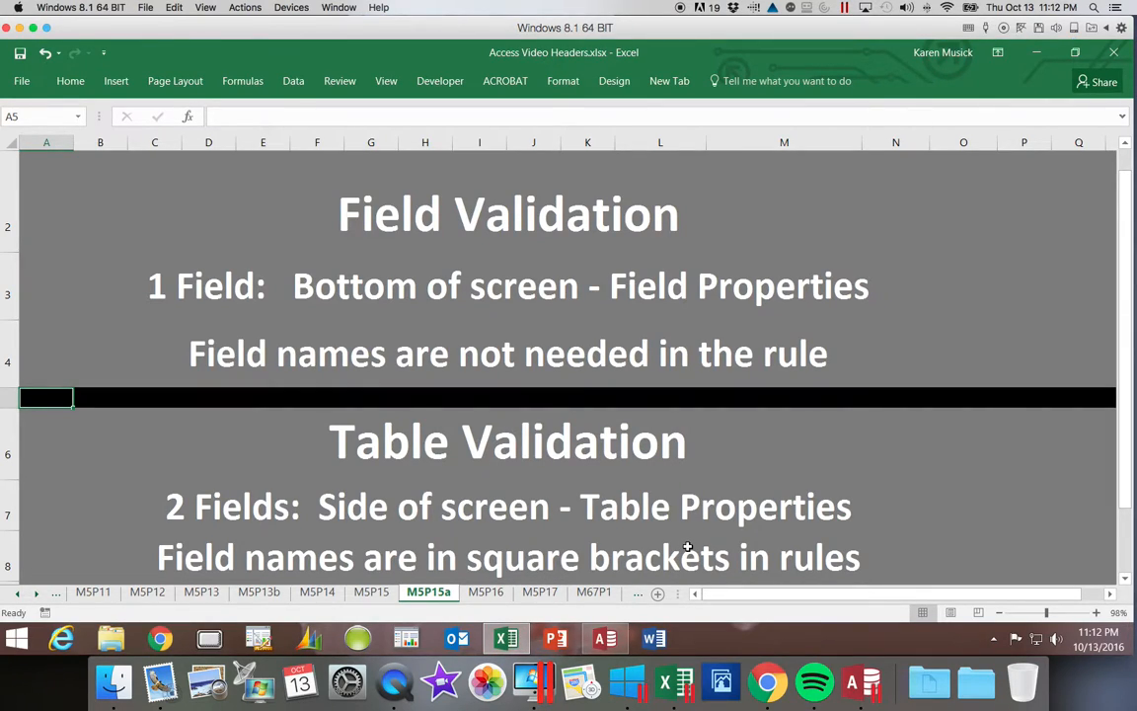
# Switch back to Access, reopen tblBilling in Design View, and select the InvoiceAmt field to review its validation properties.
pyautogui.moveTo(605, 638)
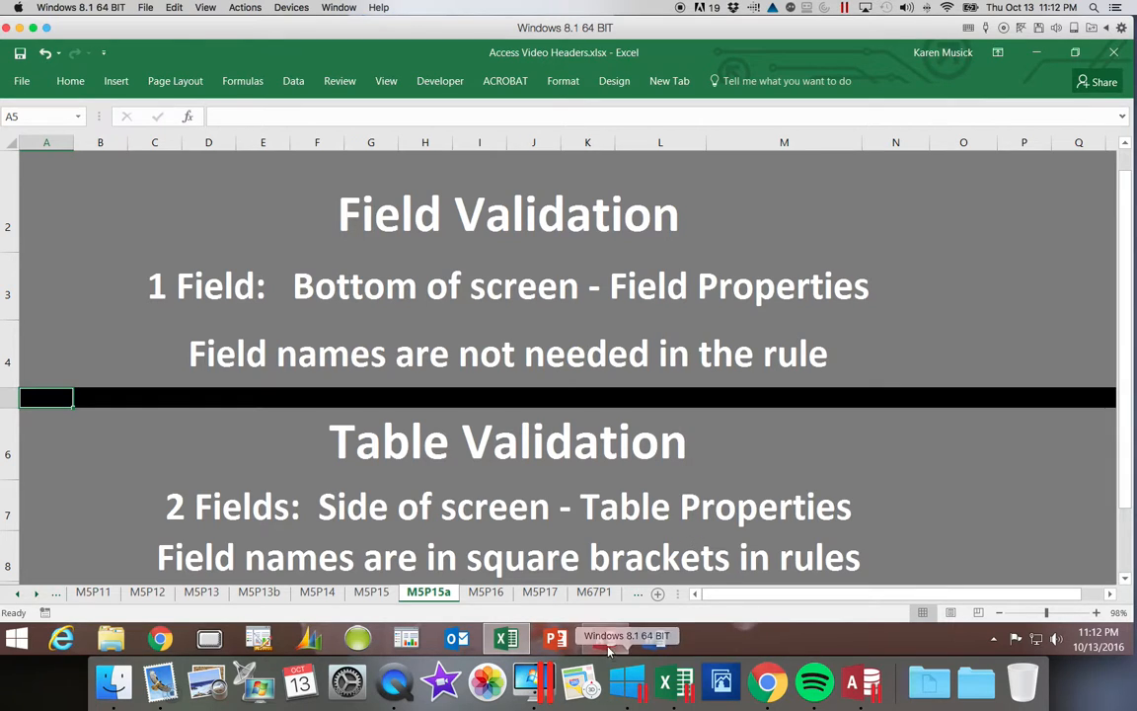
pyautogui.click(553, 578)
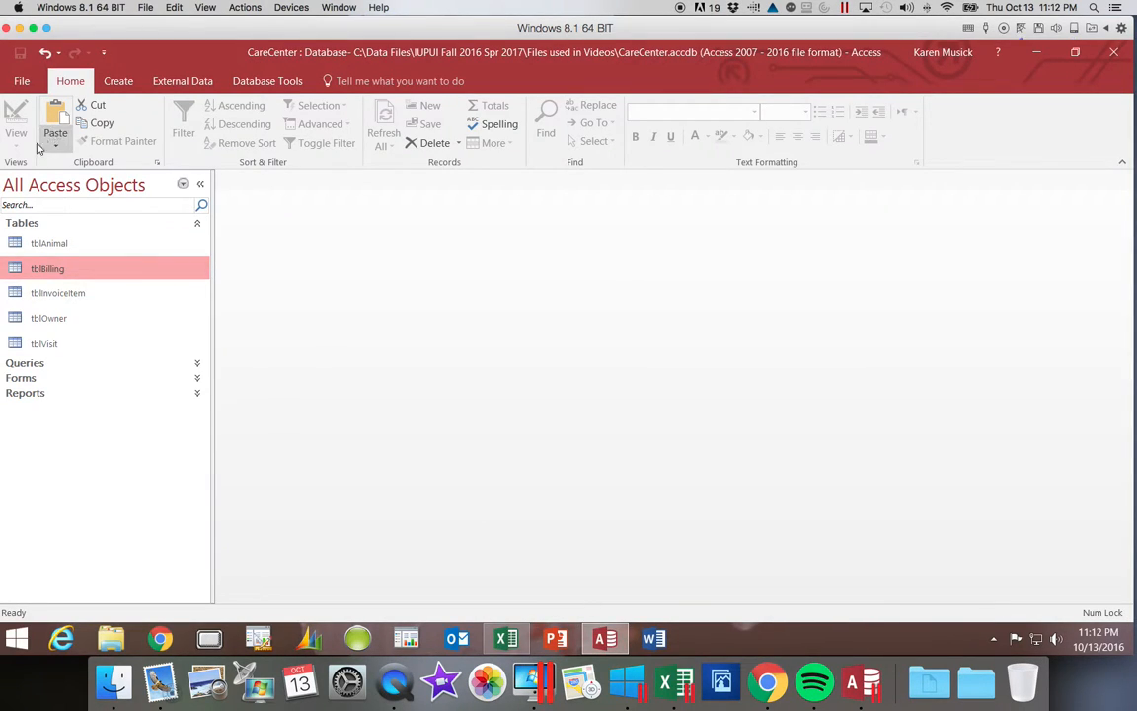
pyautogui.click(44, 271)
pyautogui.doubleClick(44, 271)
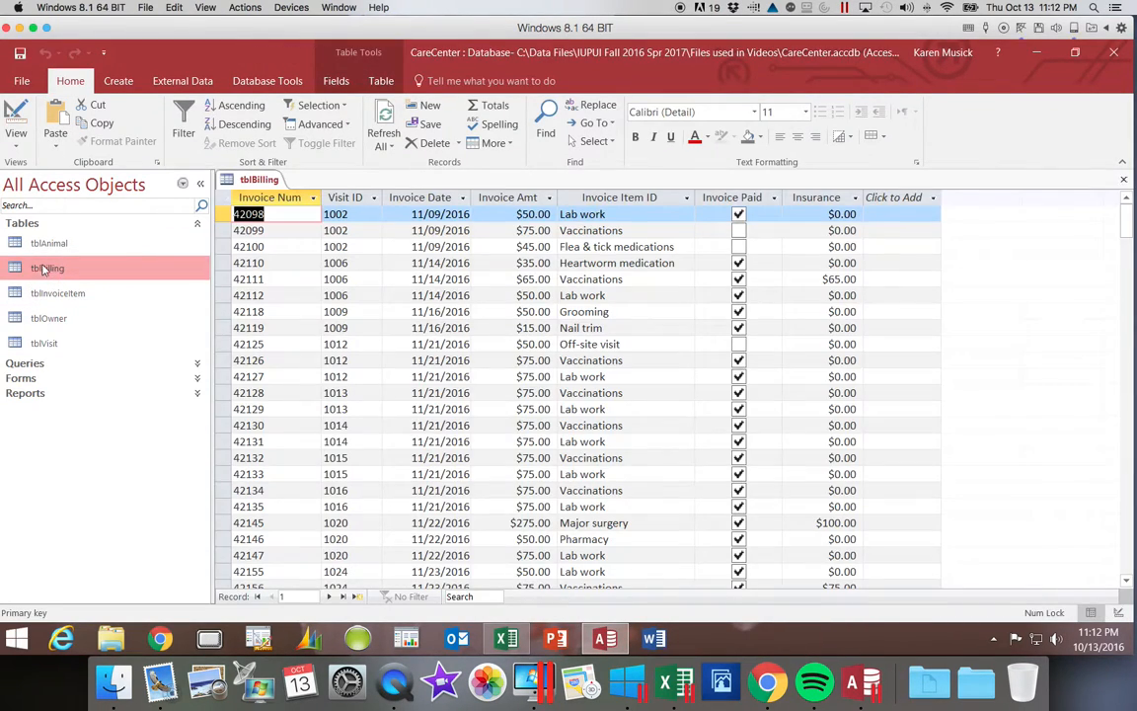
pyautogui.click(16, 118)
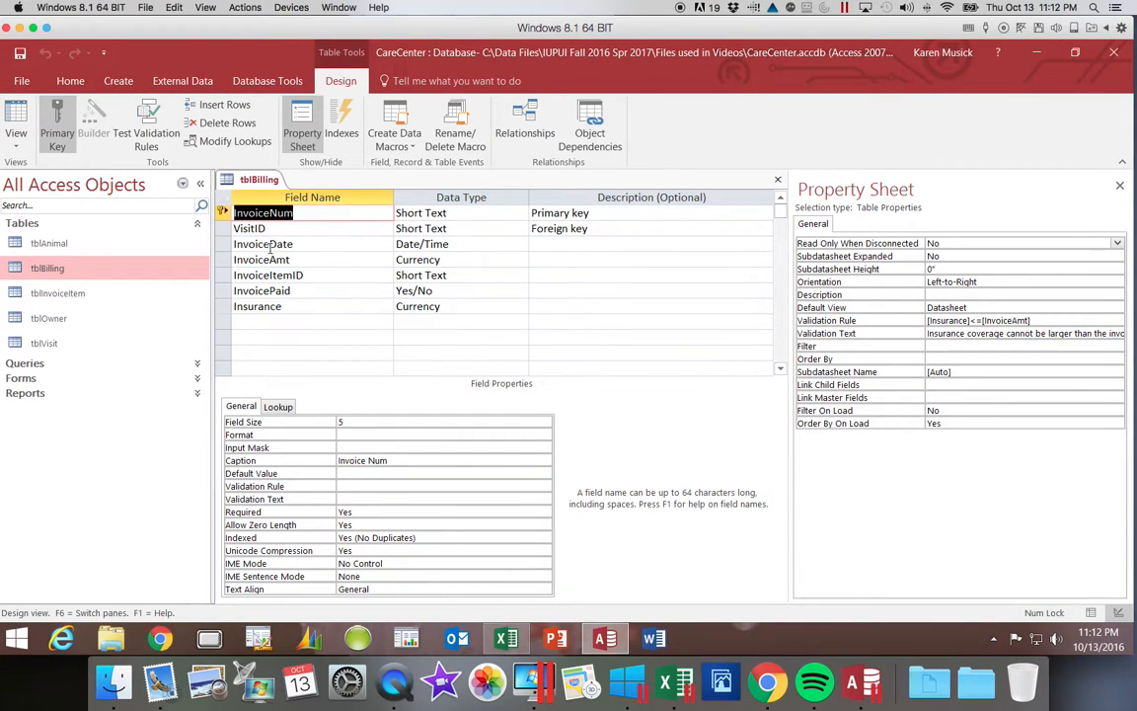
pyautogui.click(250, 258)
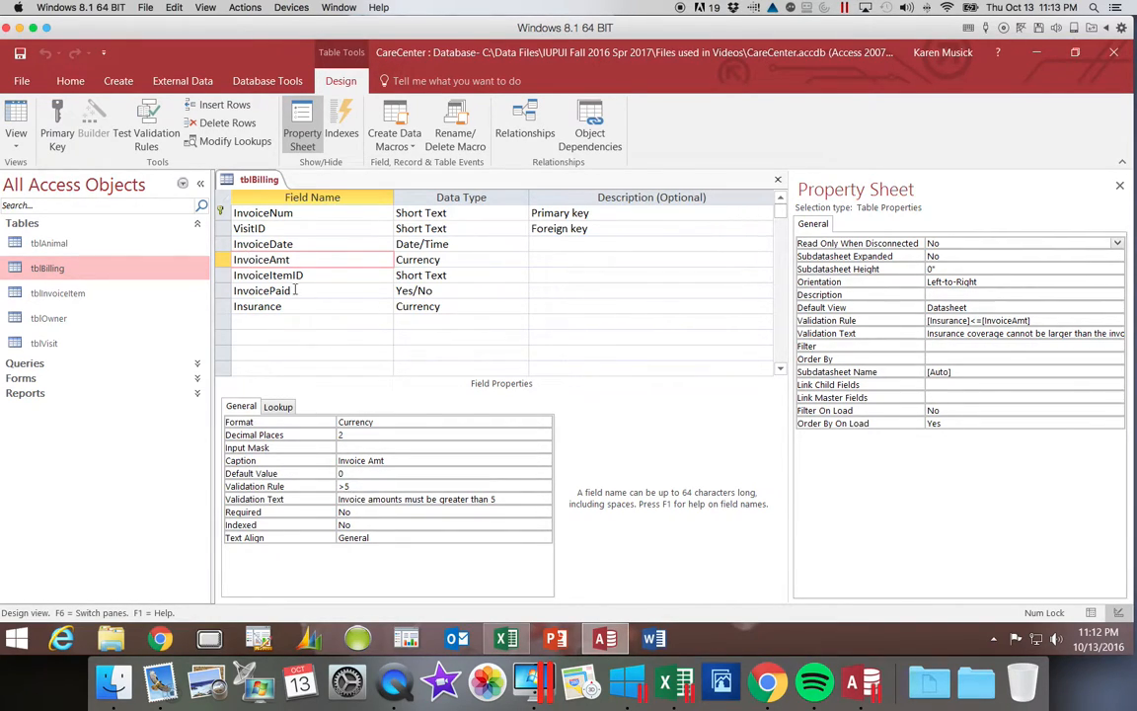
pyautogui.click(248, 260)
# Check the validation notes in Excel once more, close tblBilling in Access, and return to the Excel workbook.
pyautogui.click(507, 644)
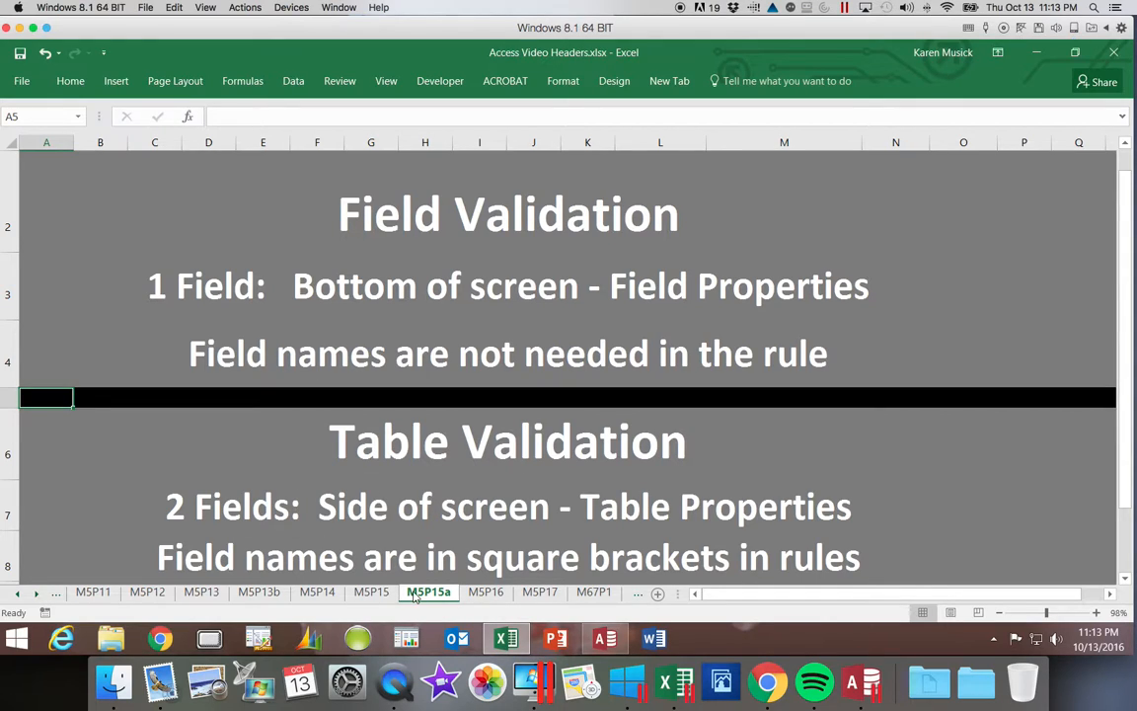
pyautogui.click(597, 638)
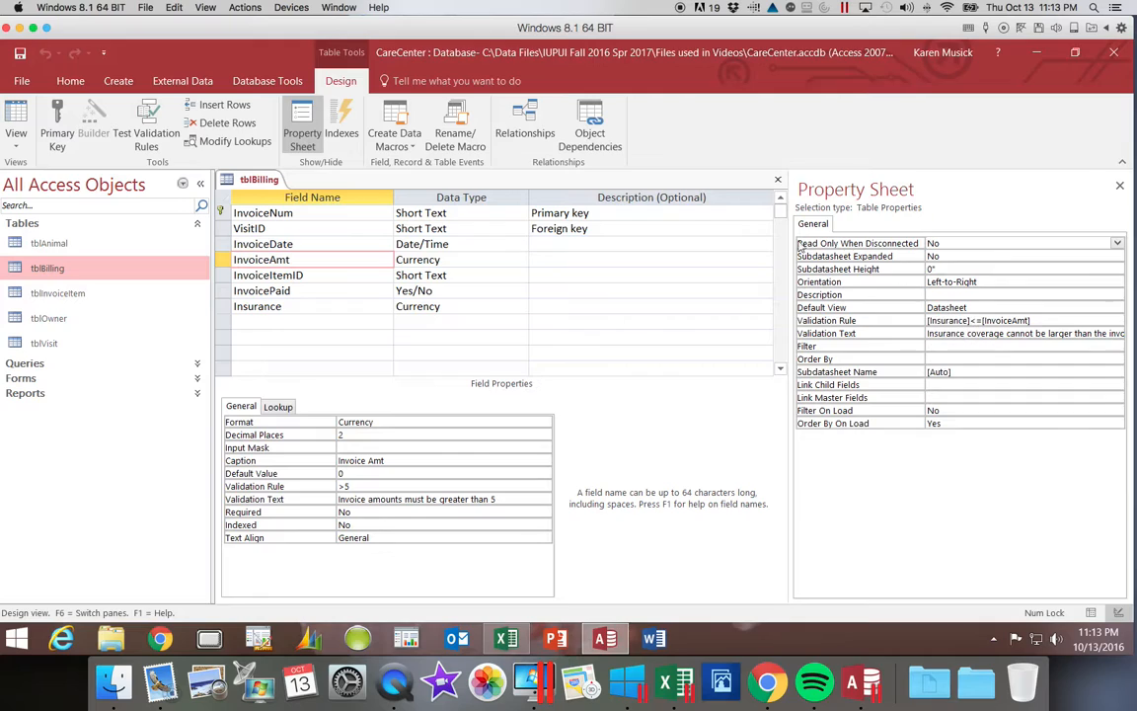
pyautogui.click(778, 184)
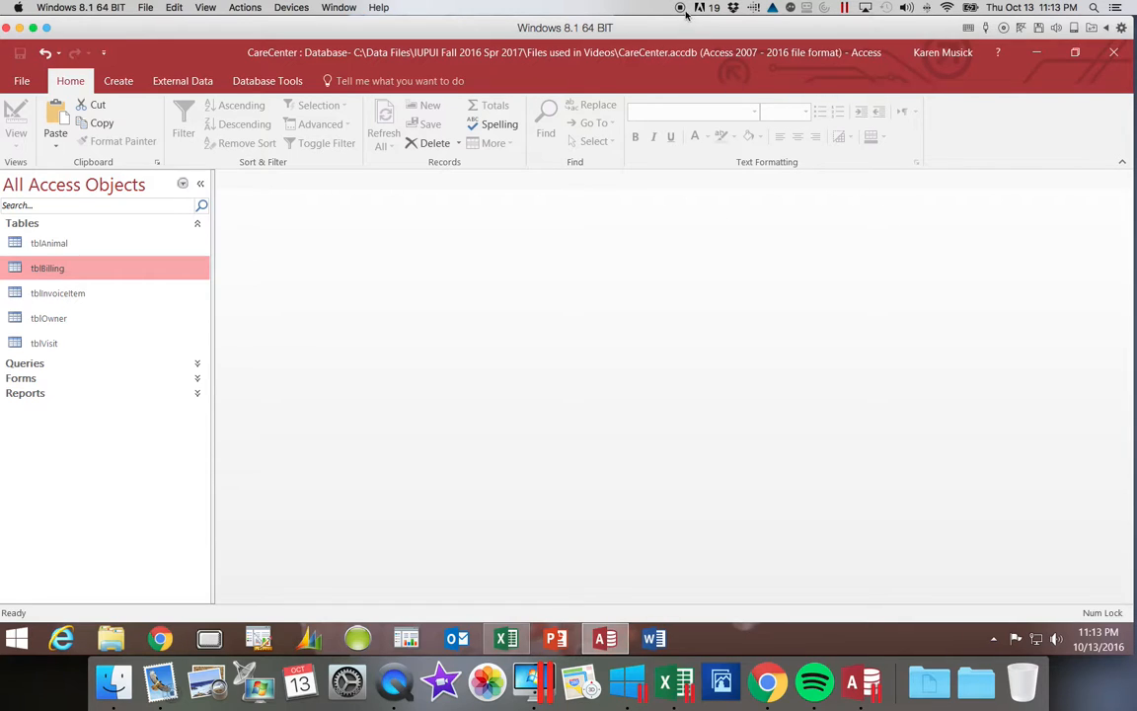
pyautogui.click(511, 641)
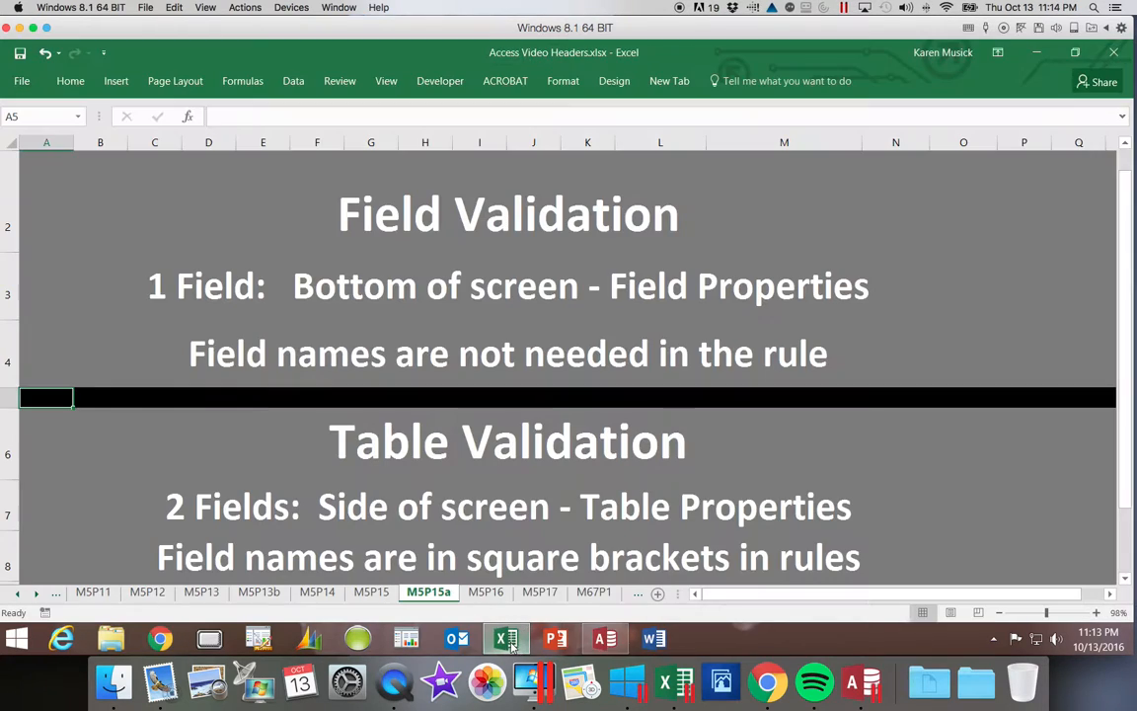